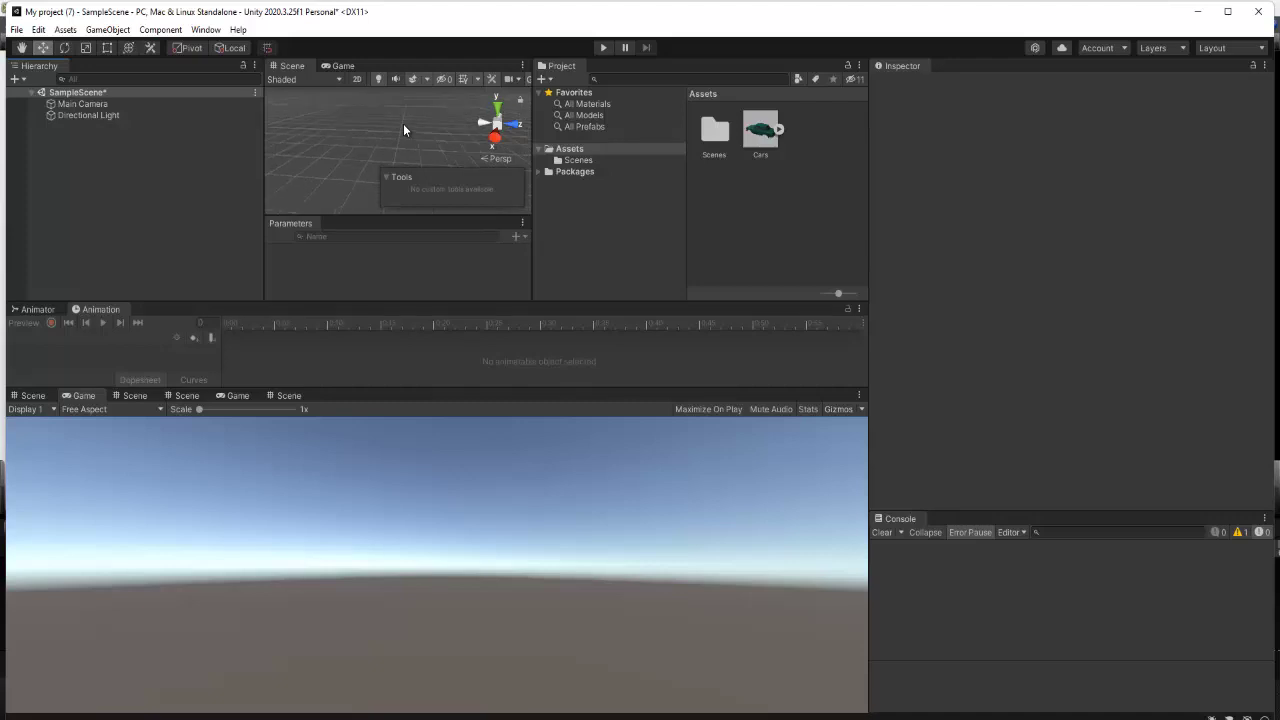
# Step: Add a Terrain object to SampleScene from GameObject > 3D Object > Terrain
pyautogui.click(40, 29)
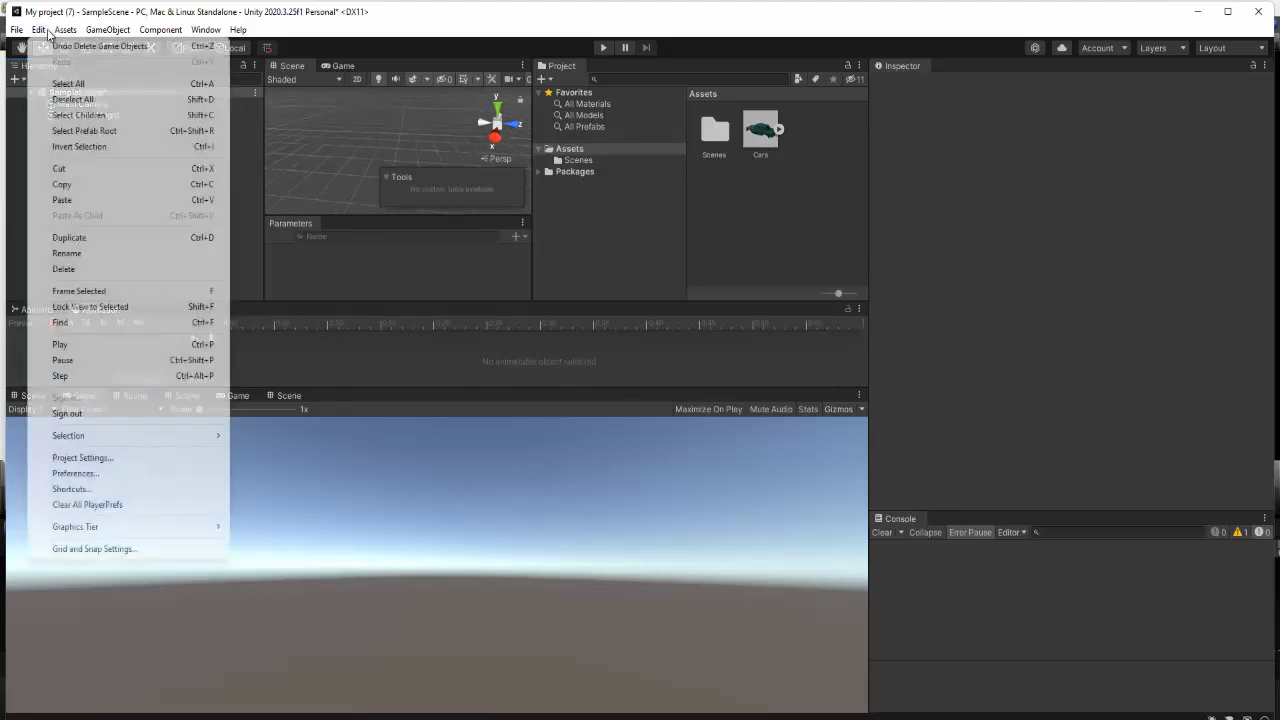
pyautogui.moveTo(108, 29)
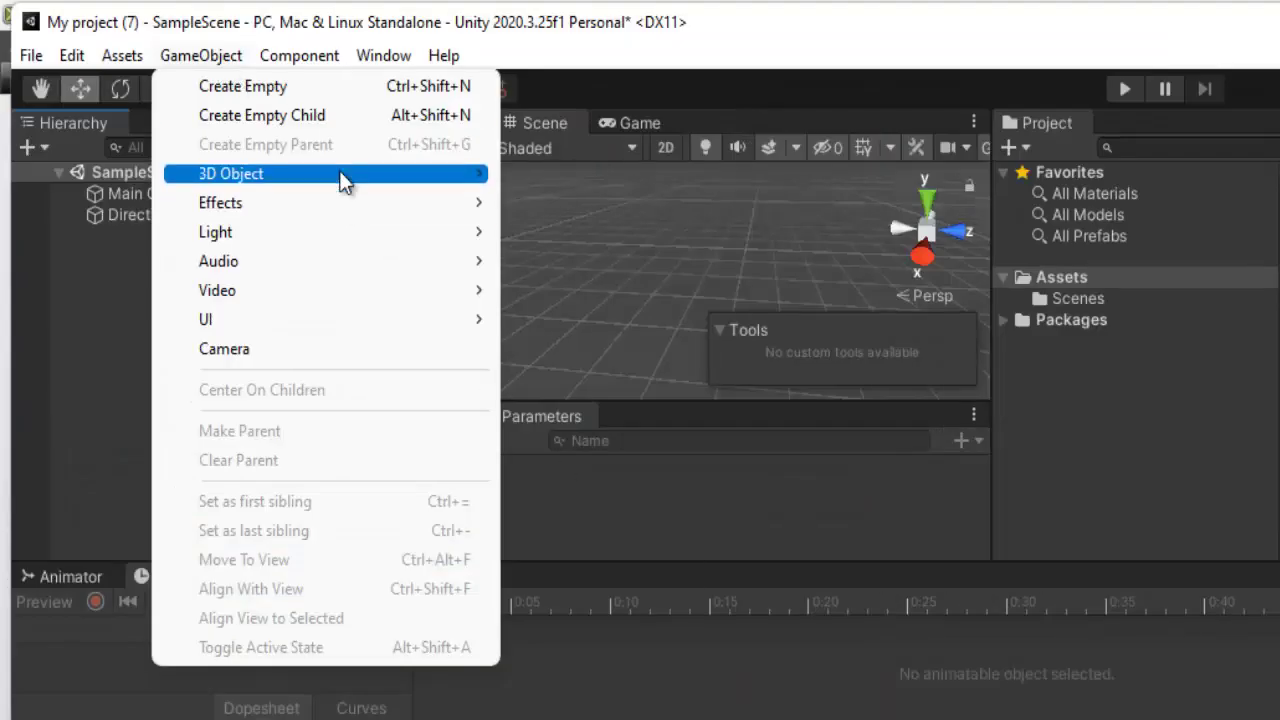
pyautogui.moveTo(341, 173)
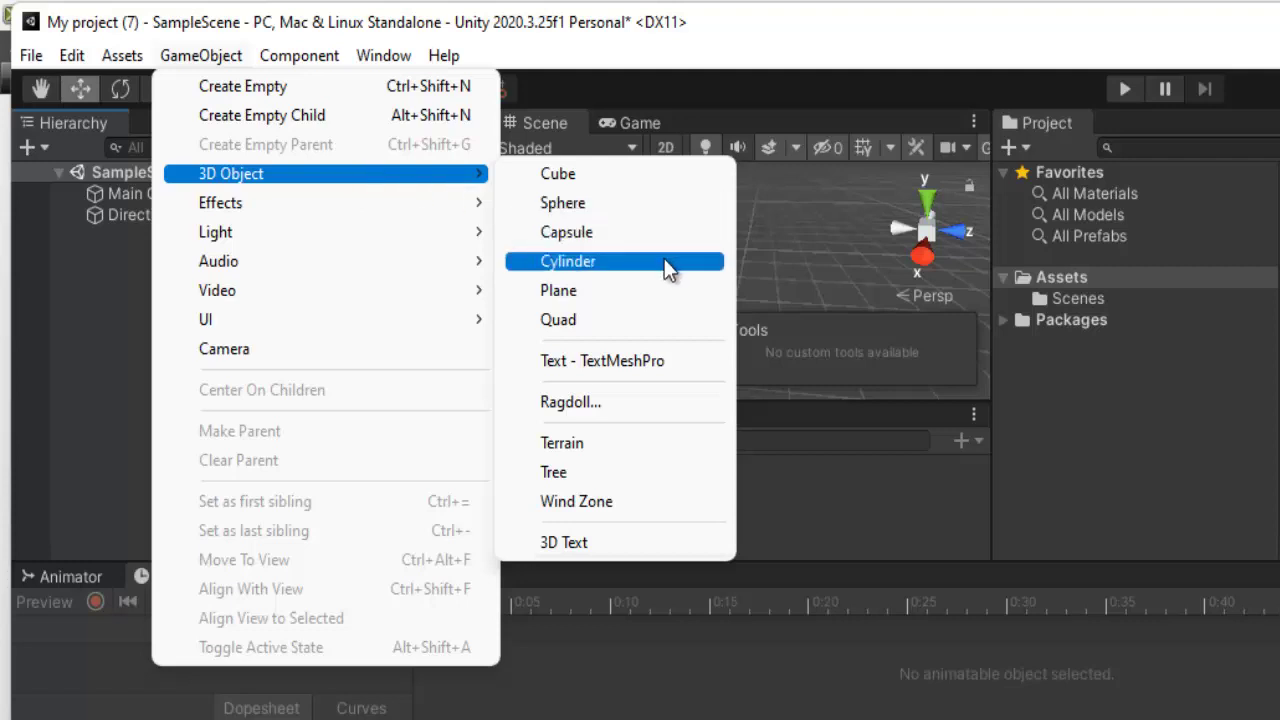
pyautogui.click(661, 444)
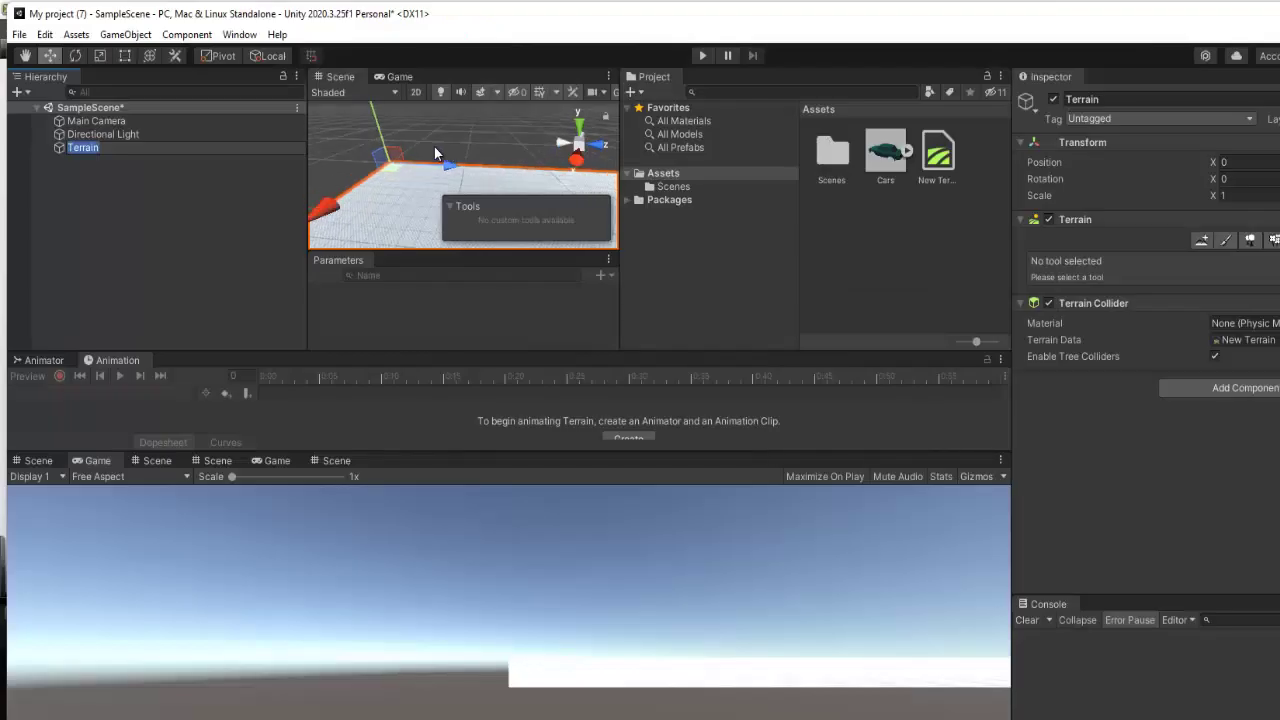
# Step: Keep the name Terrain, enlarge the Scene view and folder tree, and zoom out on the terrain
pyautogui.click(434, 146)
pyautogui.moveTo(408, 116); pyautogui.dragTo(434, 134, button='right')
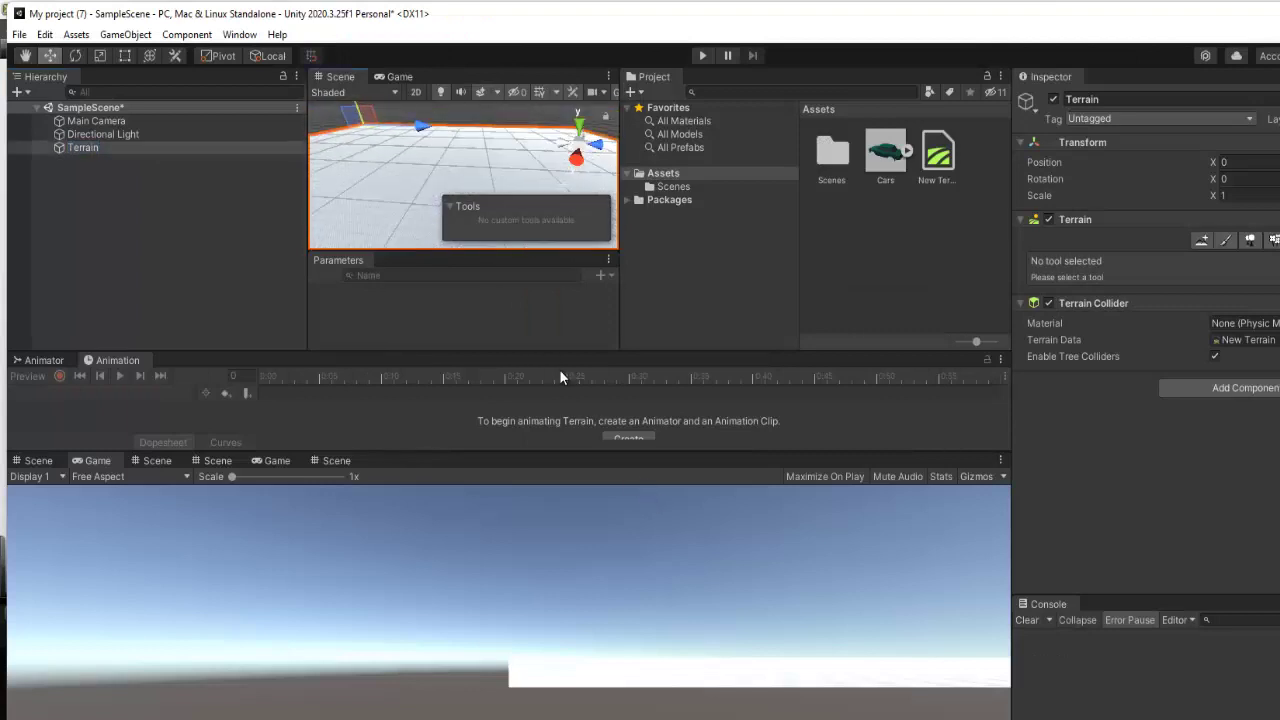
pyautogui.moveTo(559, 350); pyautogui.dragTo(578, 498)
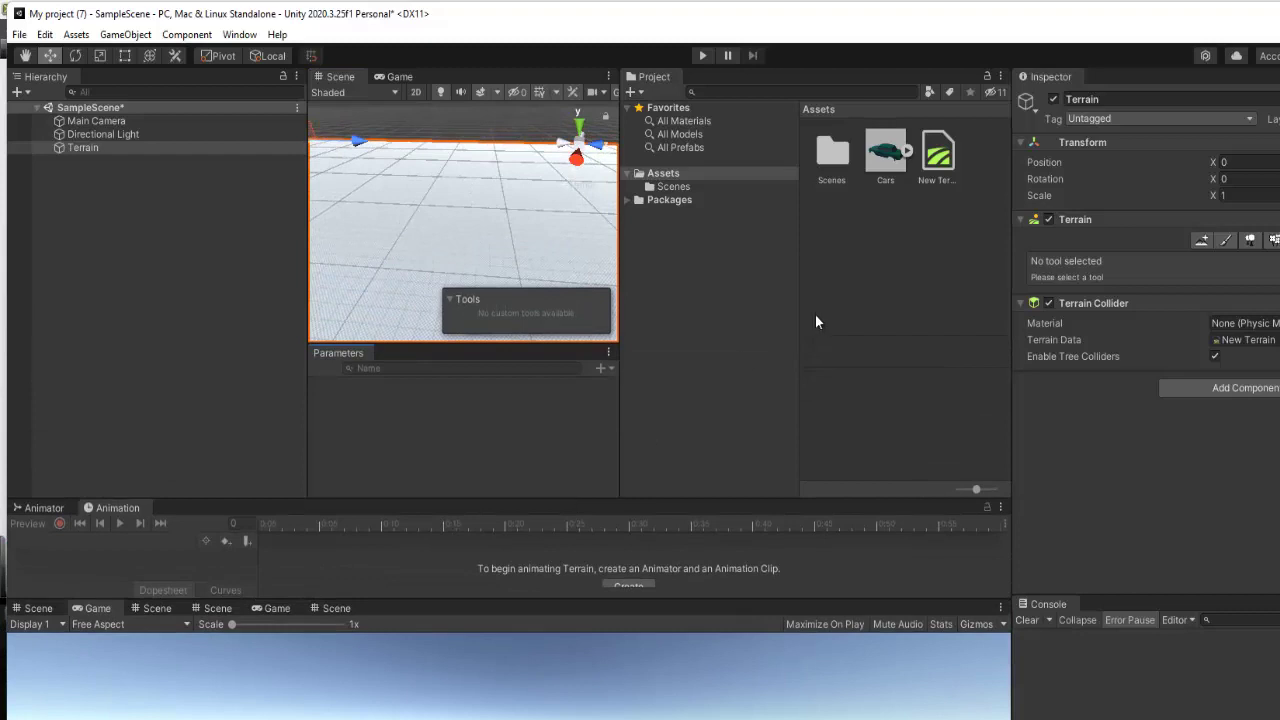
pyautogui.moveTo(804, 315); pyautogui.dragTo(862, 317)
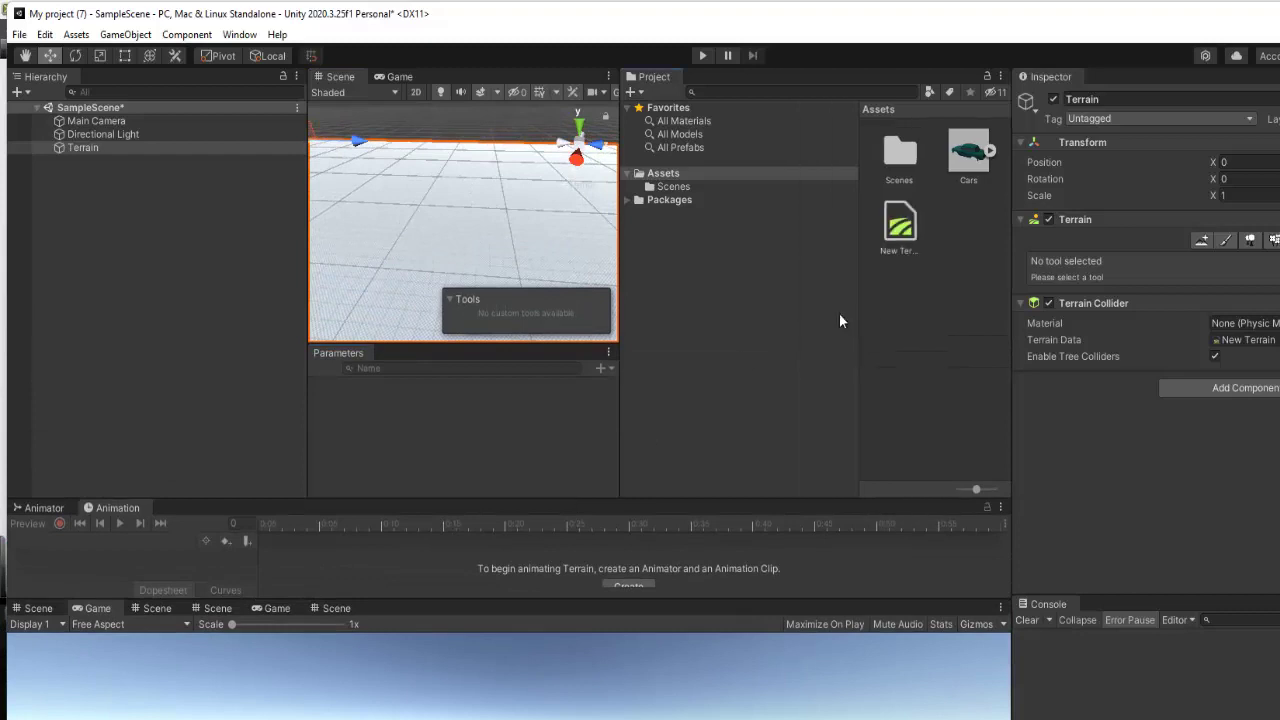
pyautogui.moveTo(618, 244); pyautogui.dragTo(743, 244)
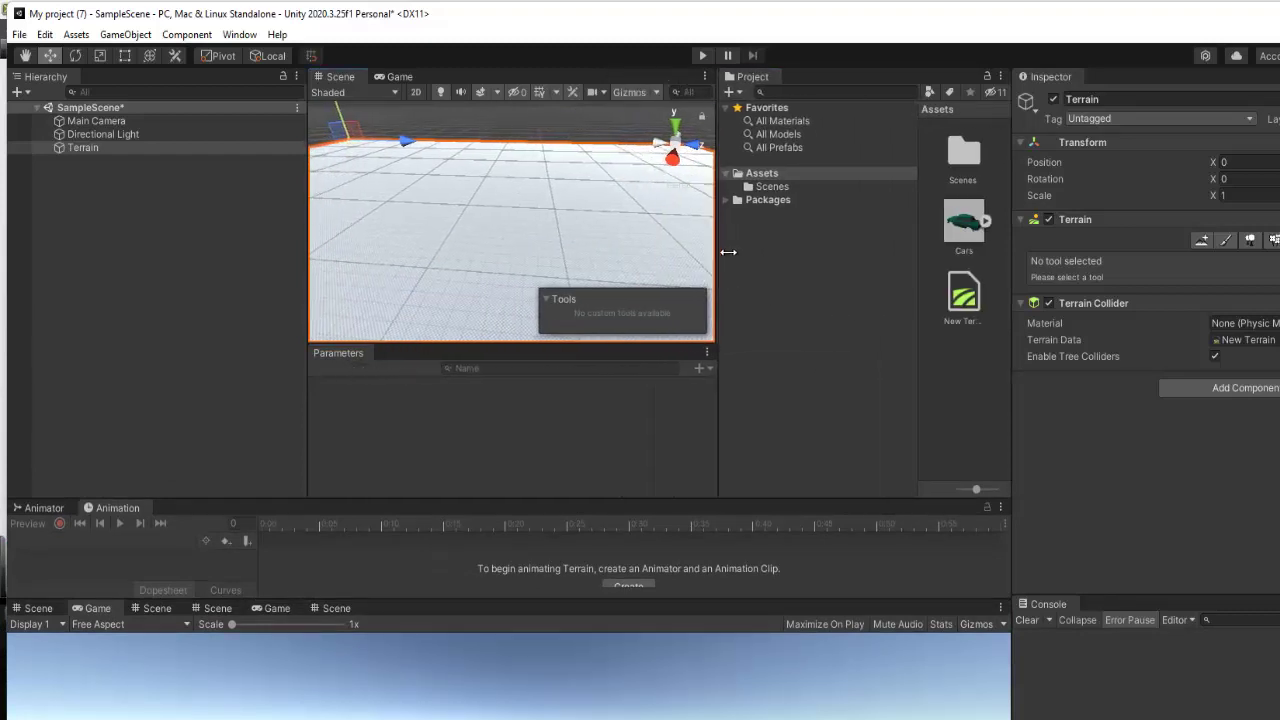
pyautogui.scroll(-4, 505, 208)
pyautogui.scroll(-3, 505, 208)
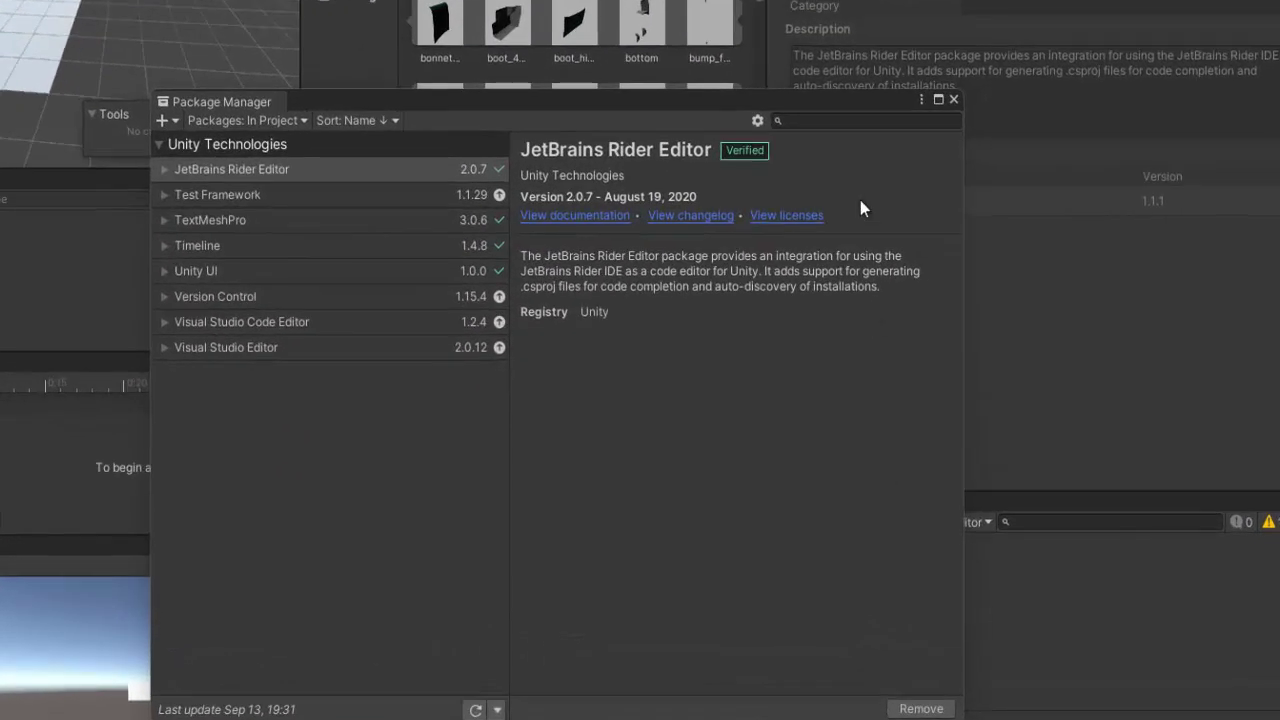
# Step: Close the Package Manager, select Terrain, then reopen Package Manager listing My Assets packages
pyautogui.click(951, 103)
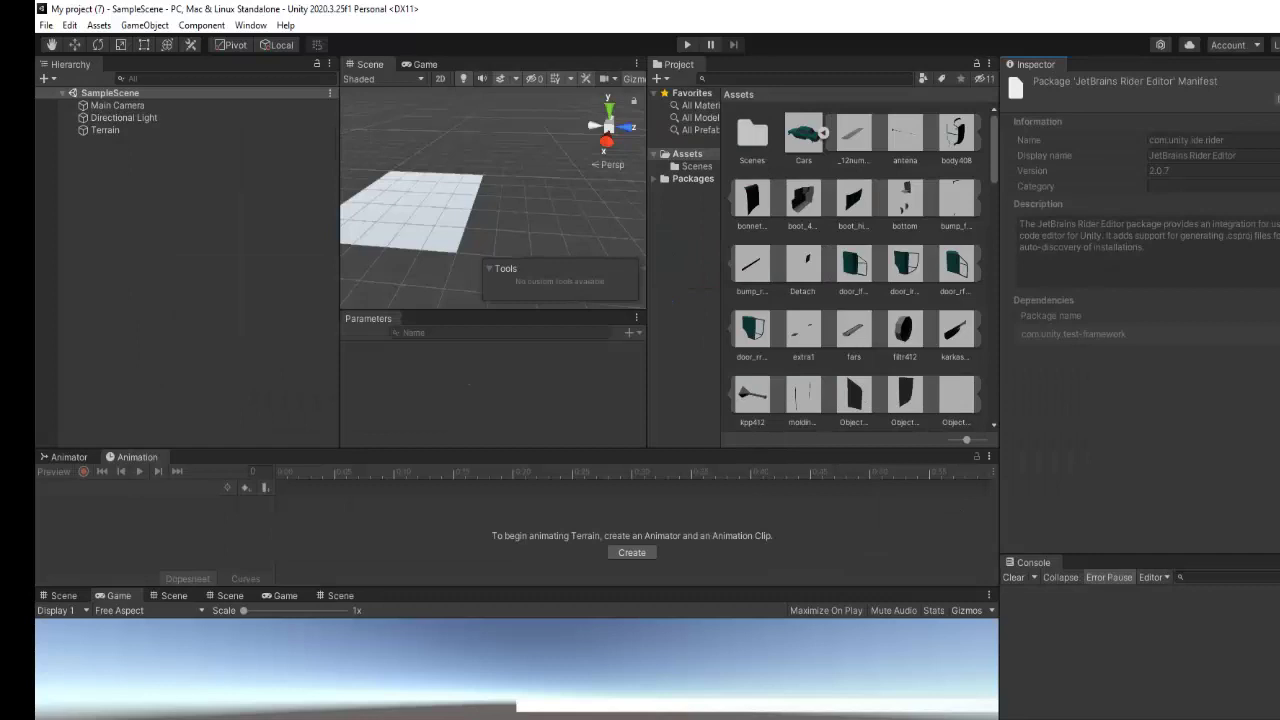
pyautogui.click(103, 131)
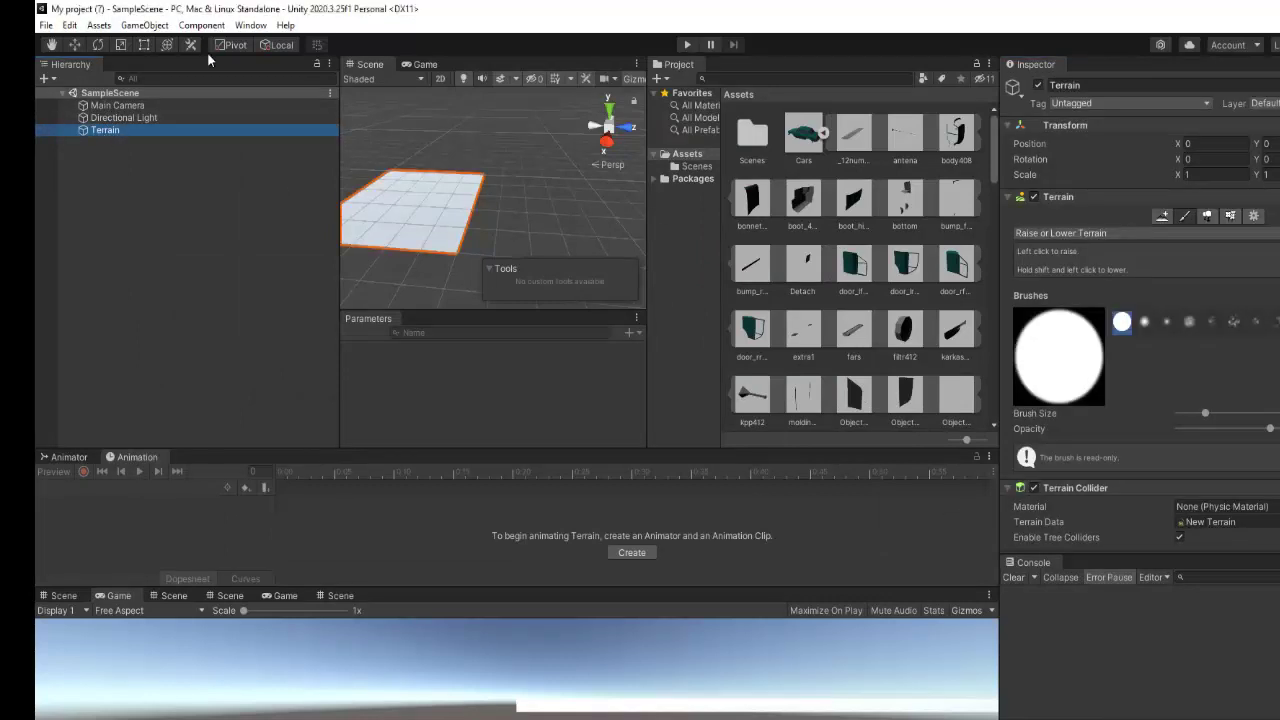
pyautogui.click(246, 27)
pyautogui.click(314, 192)
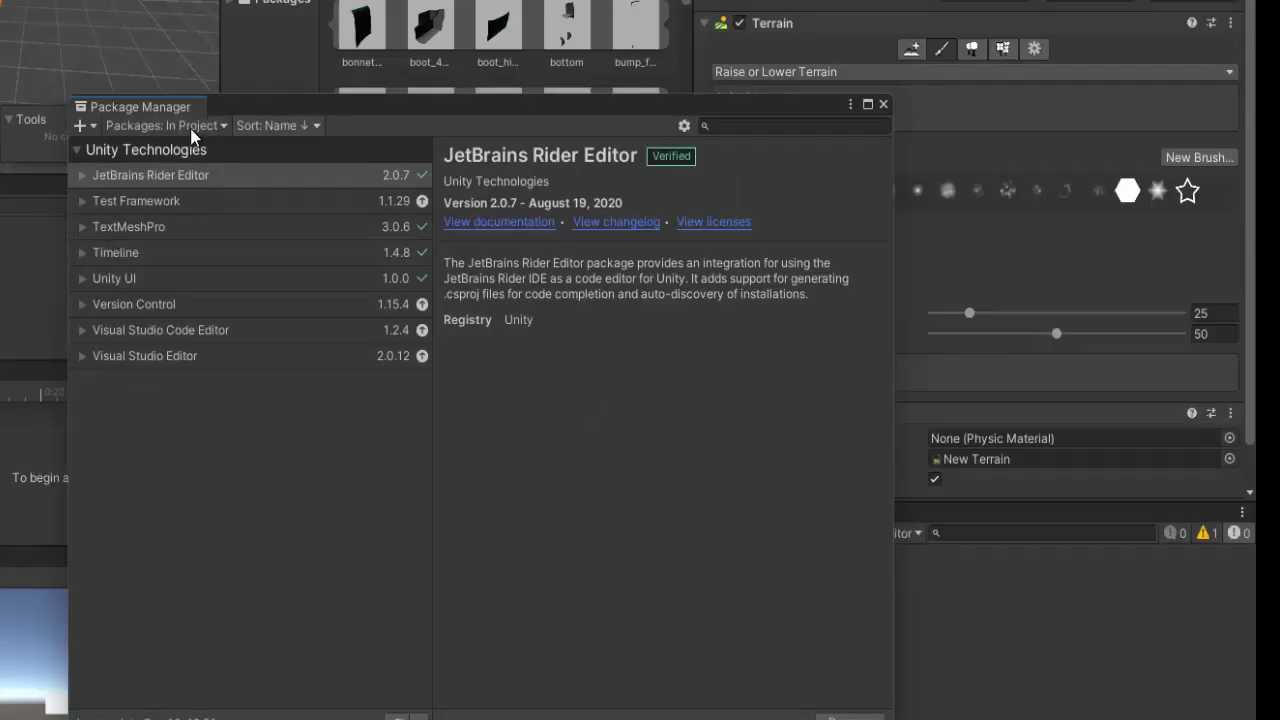
pyautogui.click(187, 128)
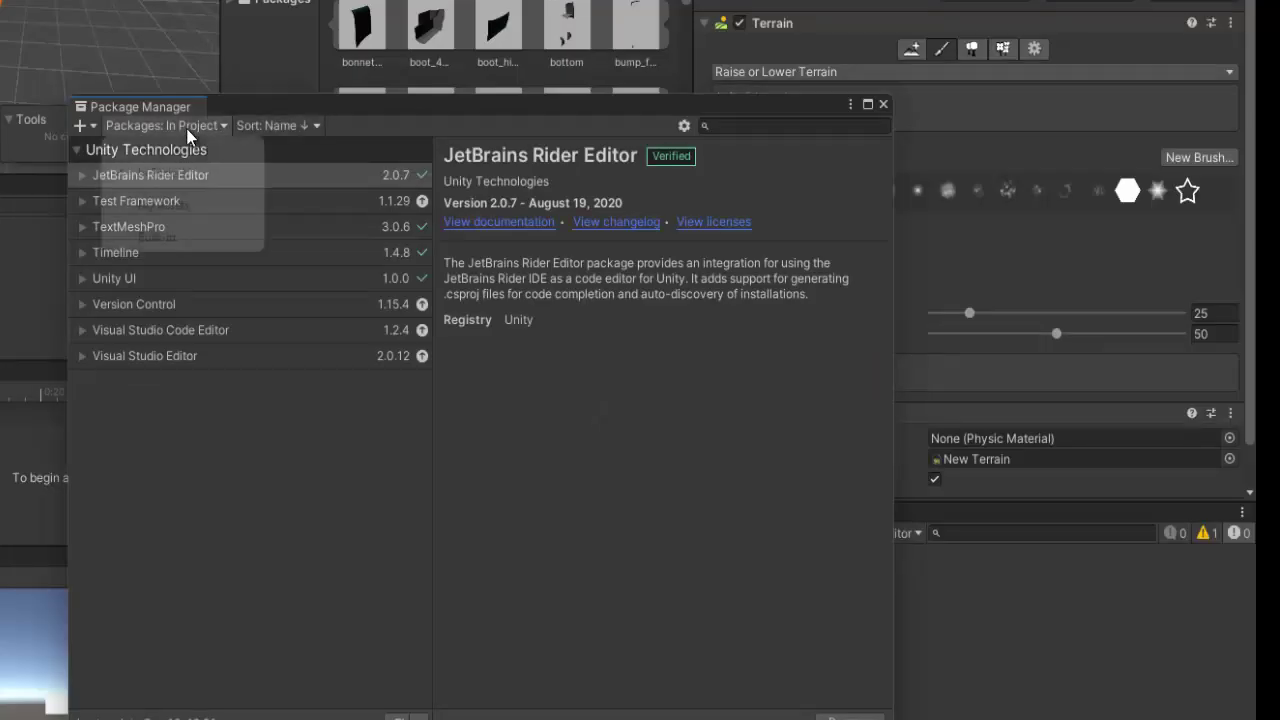
pyautogui.click(192, 203)
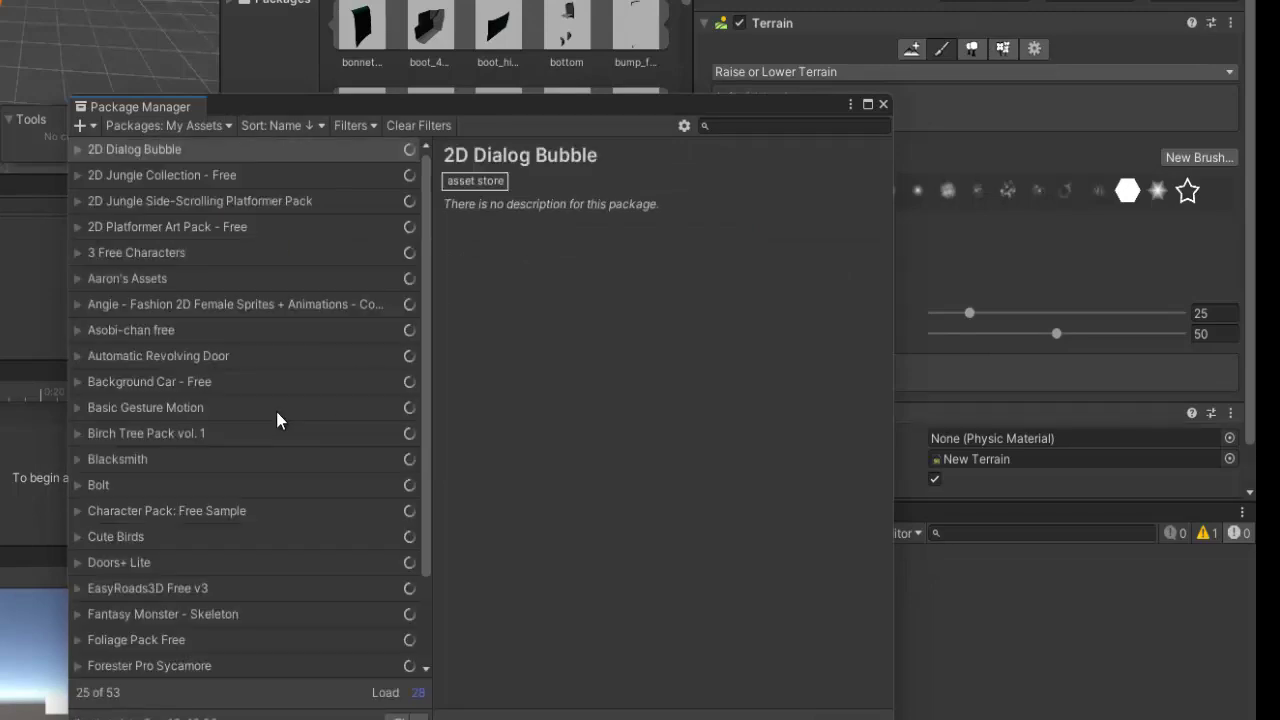
# Step: Search 'Eas' to find EasyRoads3D Free v3, download it and import all its files
pyautogui.click(738, 126)
pyautogui.write('E')
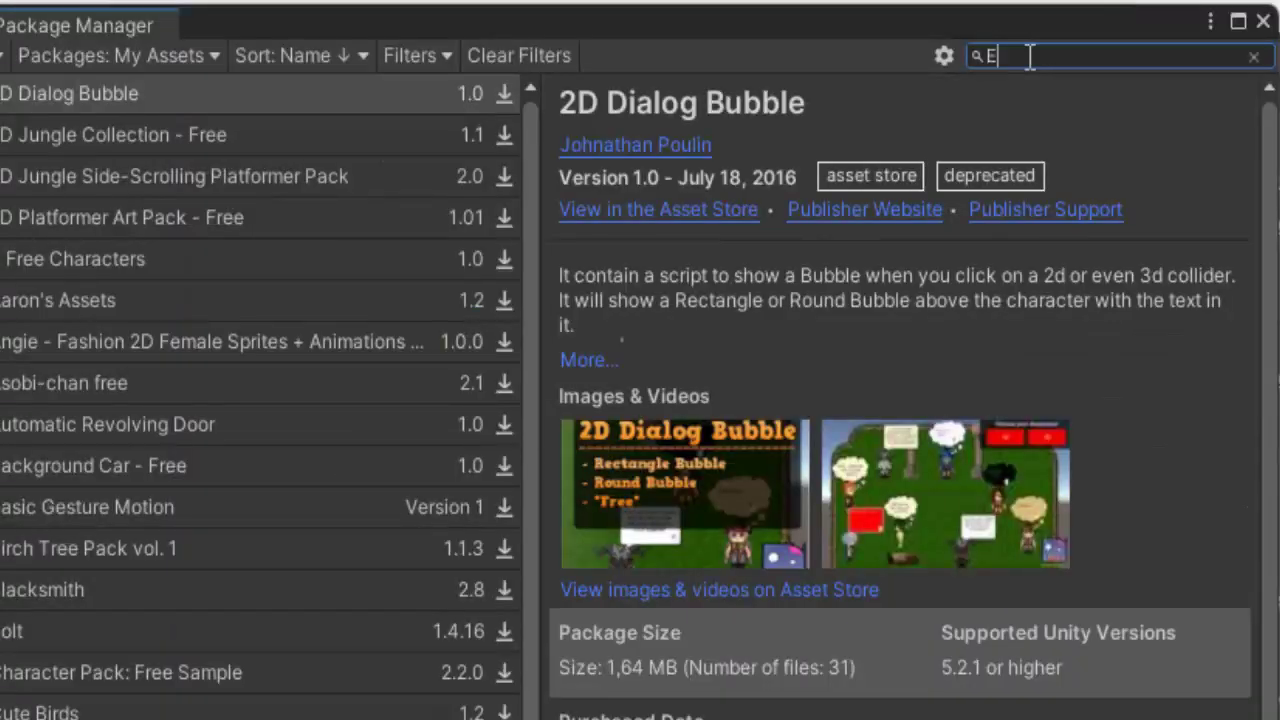
pyautogui.write('as')
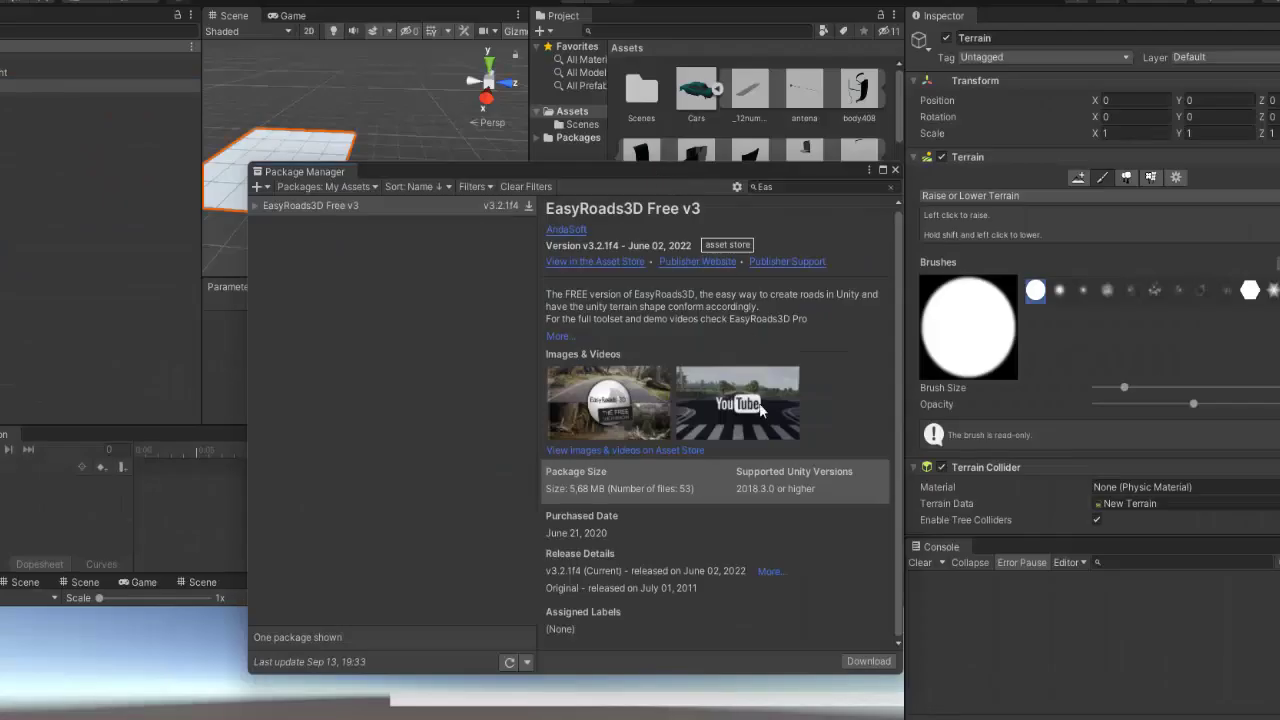
pyautogui.click(877, 665)
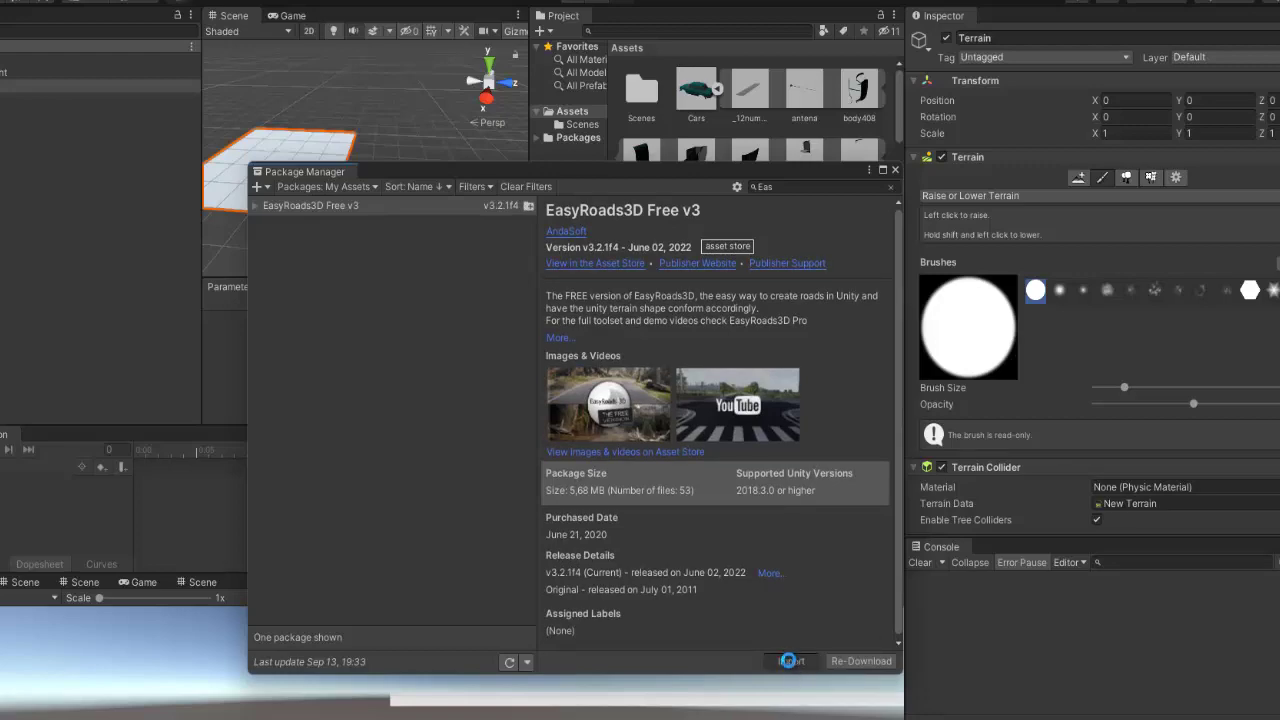
pyautogui.click(791, 661)
pyautogui.click(122, 410)
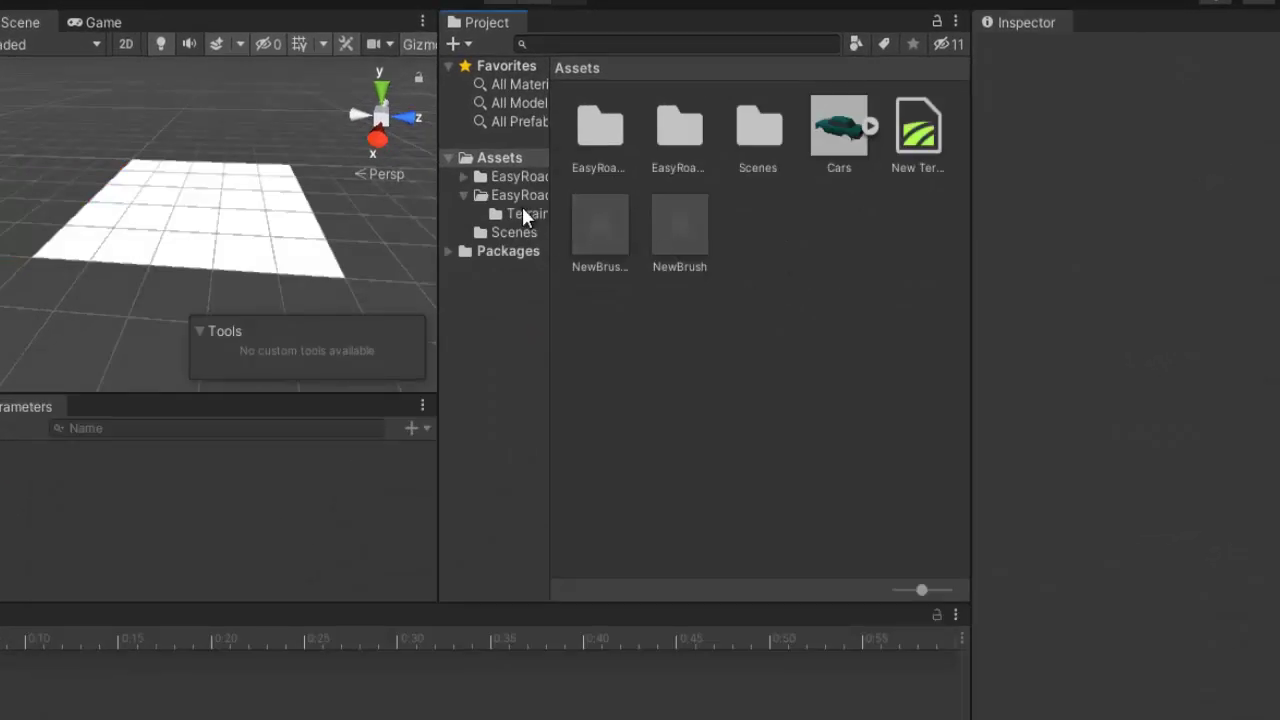
# Step: Create a new material in EasyRoads3D's Terrain Assets folder with Grass ER as its albedo
pyautogui.click(514, 196)
pyautogui.click(515, 214)
pyautogui.rightClick(825, 322)
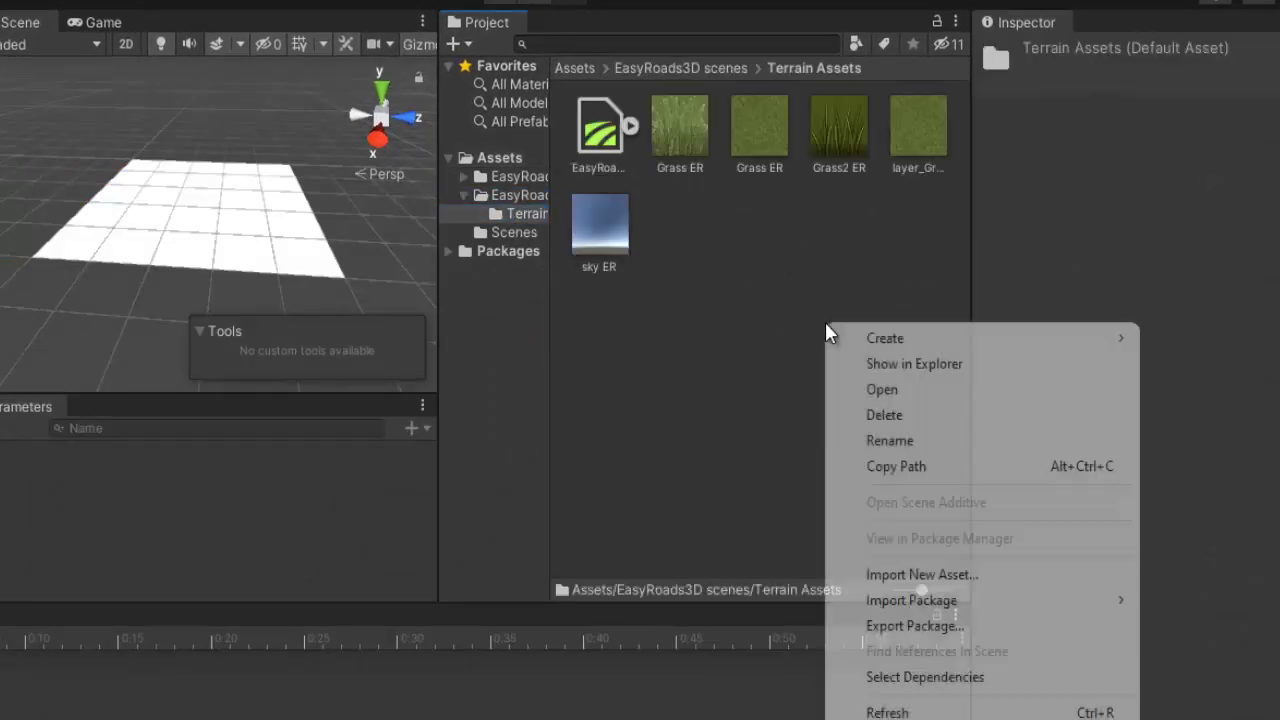
pyautogui.moveTo(862, 342)
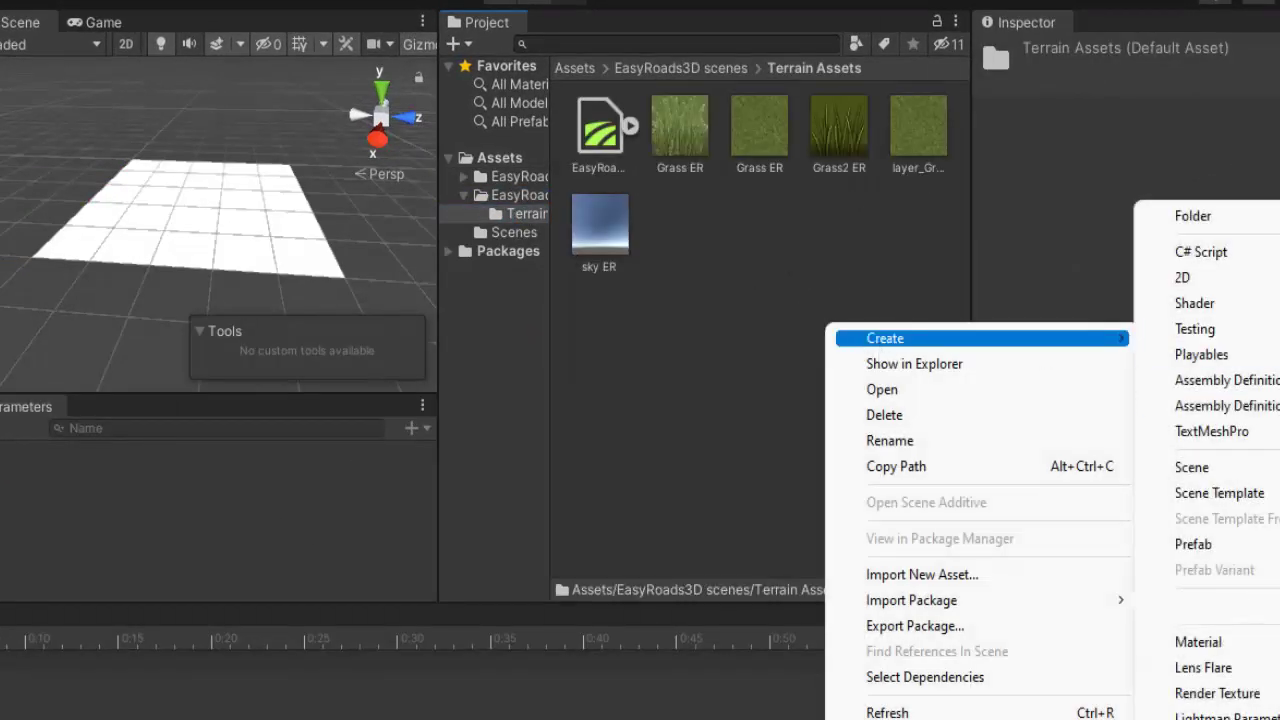
pyautogui.click(1198, 642)
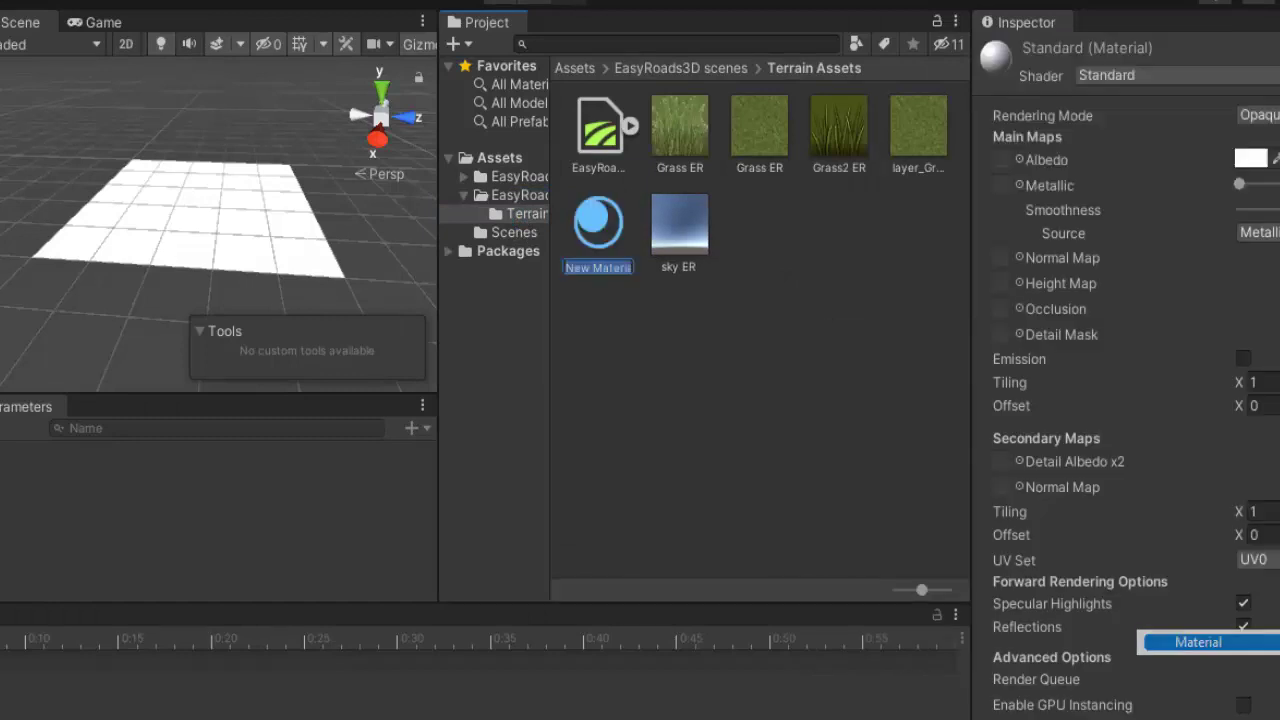
pyautogui.click(1020, 160)
pyautogui.doubleClick(695, 267)
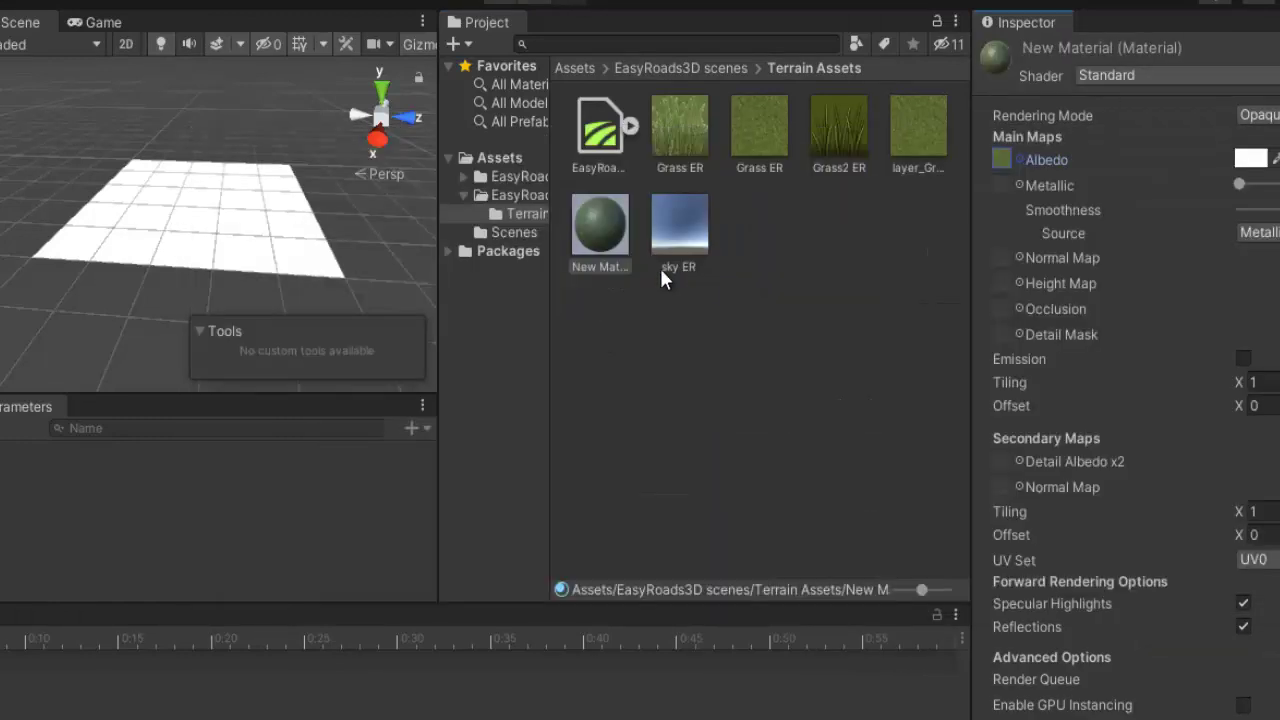
# Step: Rename the new material to Grass
pyautogui.rightClick(617, 238)
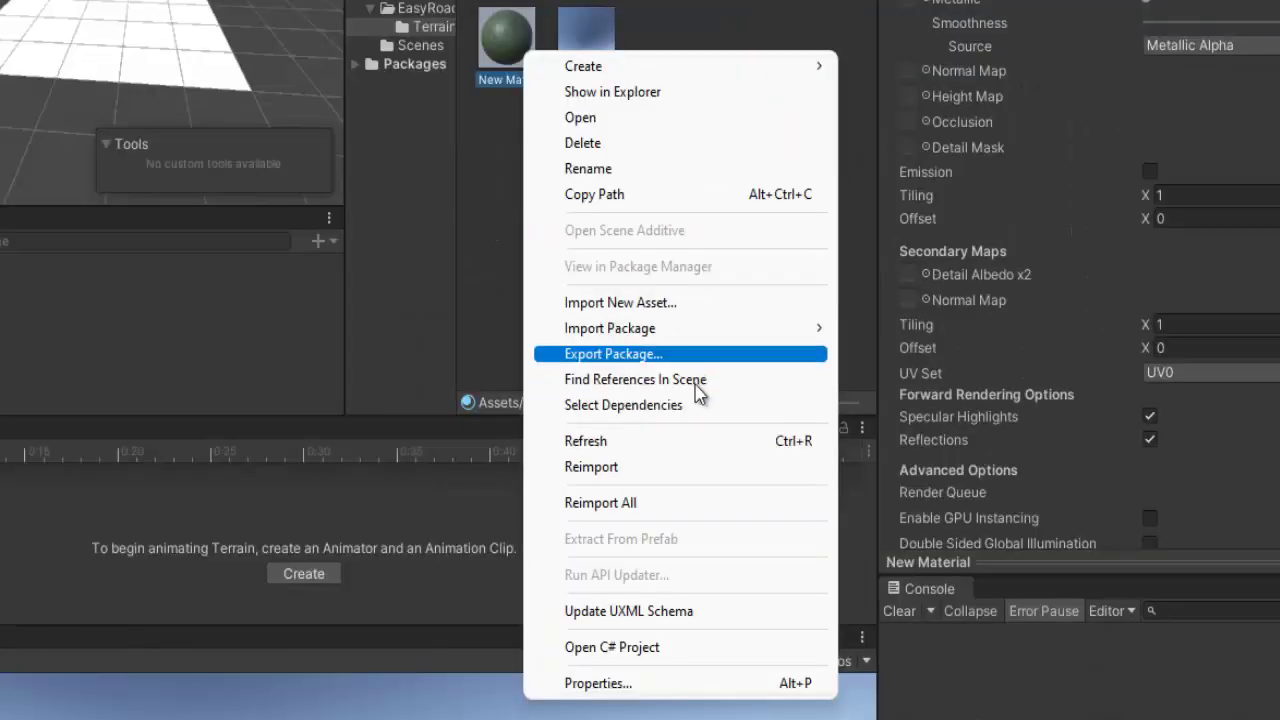
pyautogui.click(657, 170)
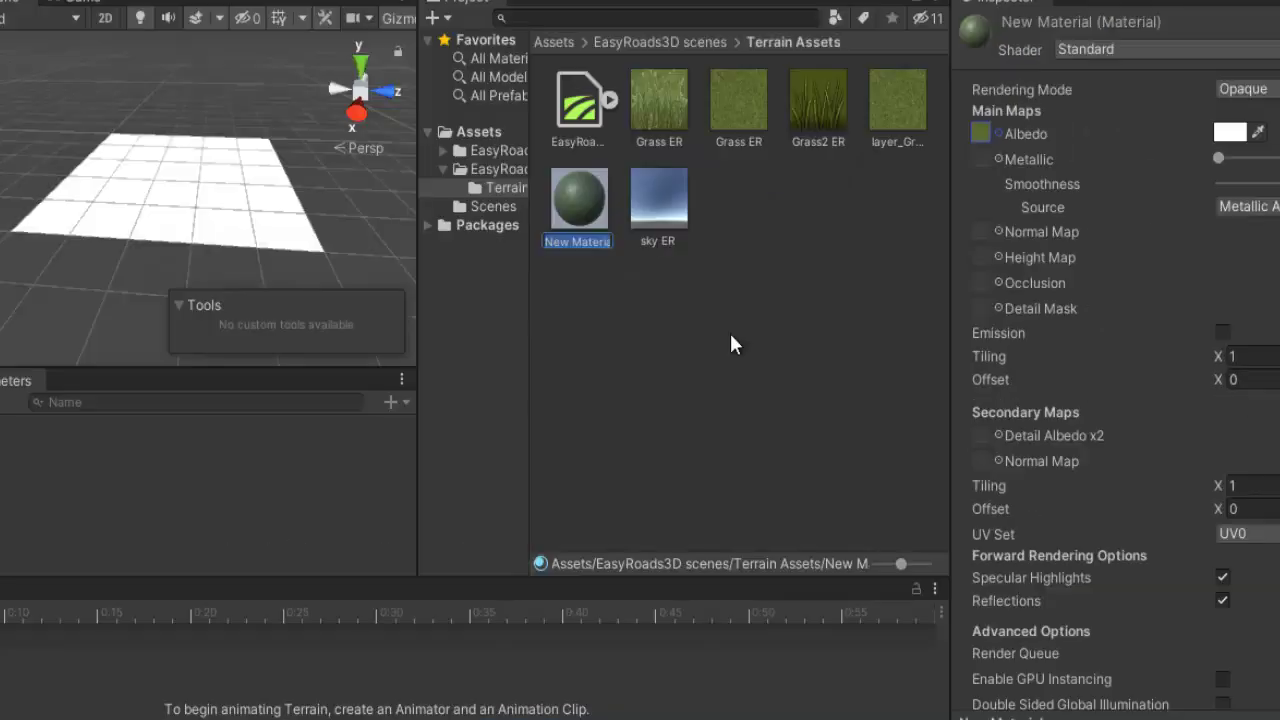
pyautogui.write('Grass')
pyautogui.press('Return')
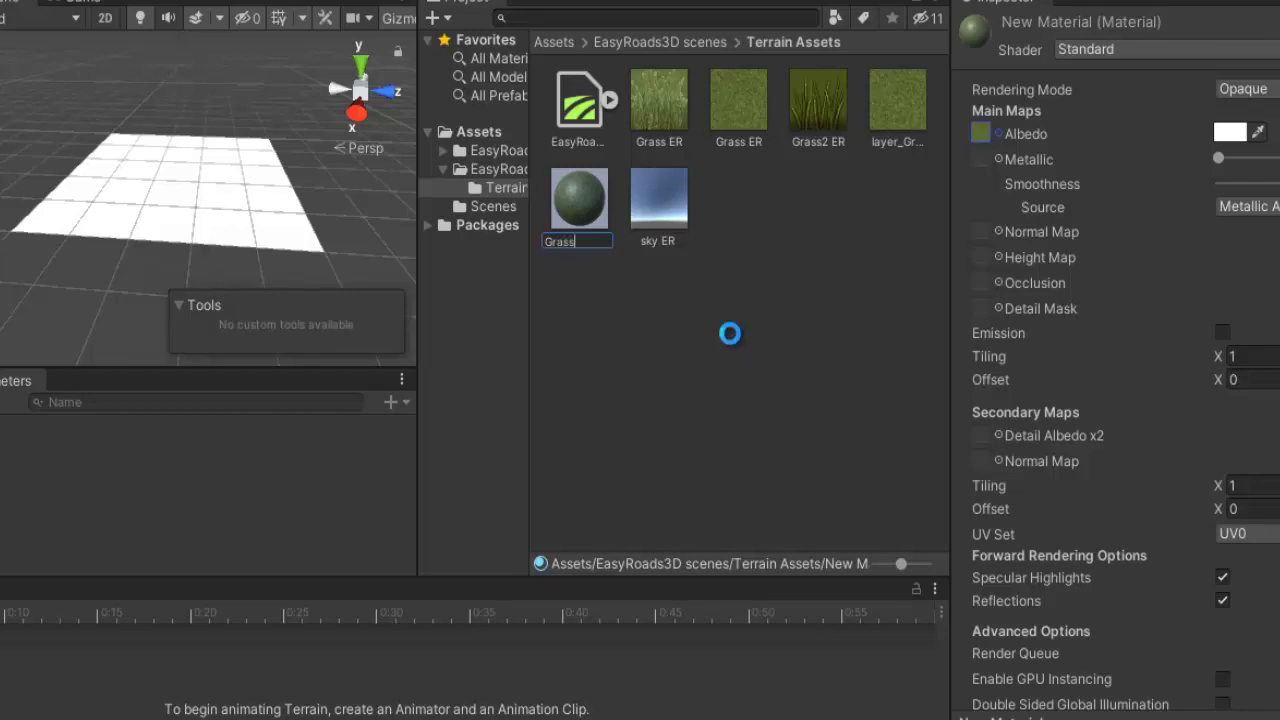
pyautogui.click(220, 243)
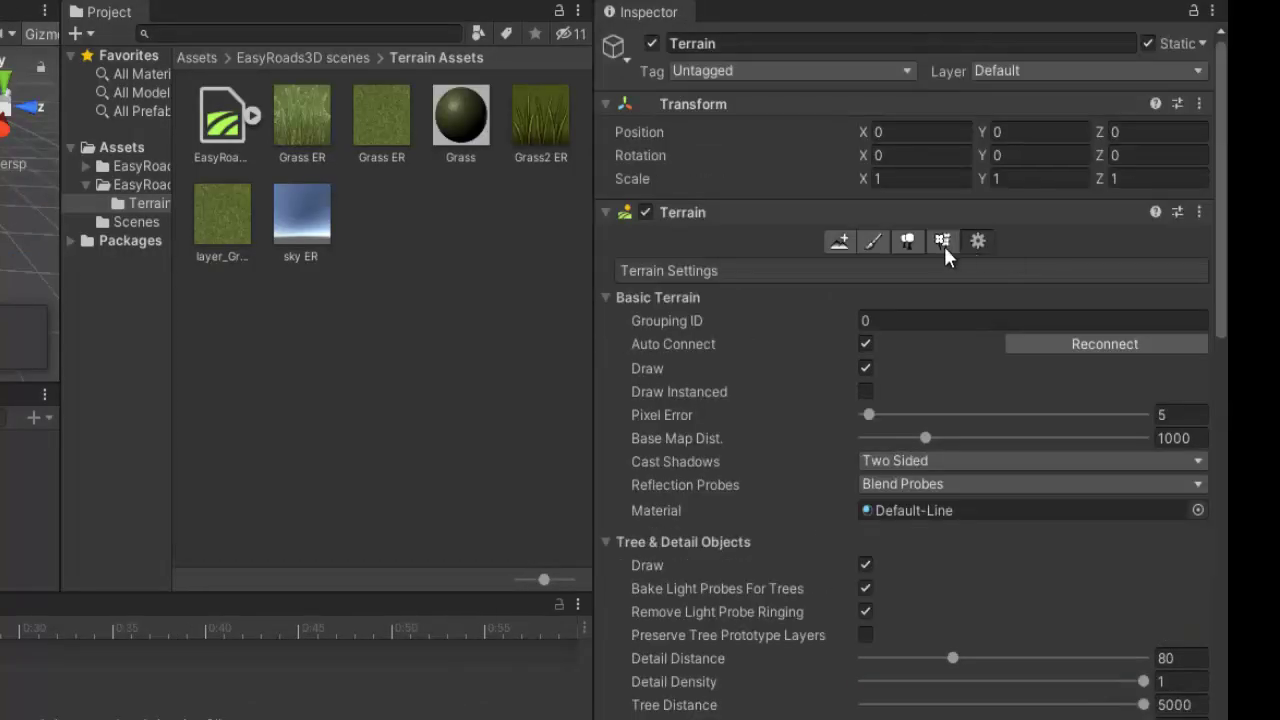
pyautogui.click(851, 242)
pyautogui.click(979, 242)
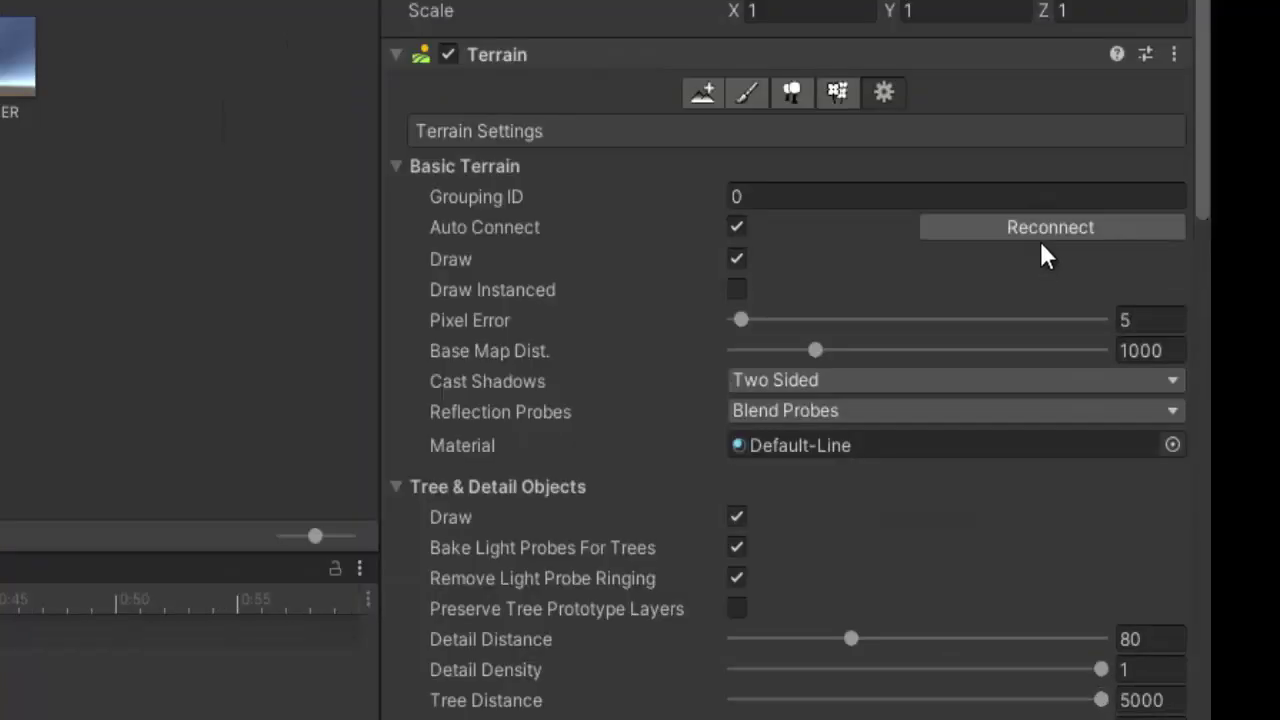
pyautogui.click(1040, 236)
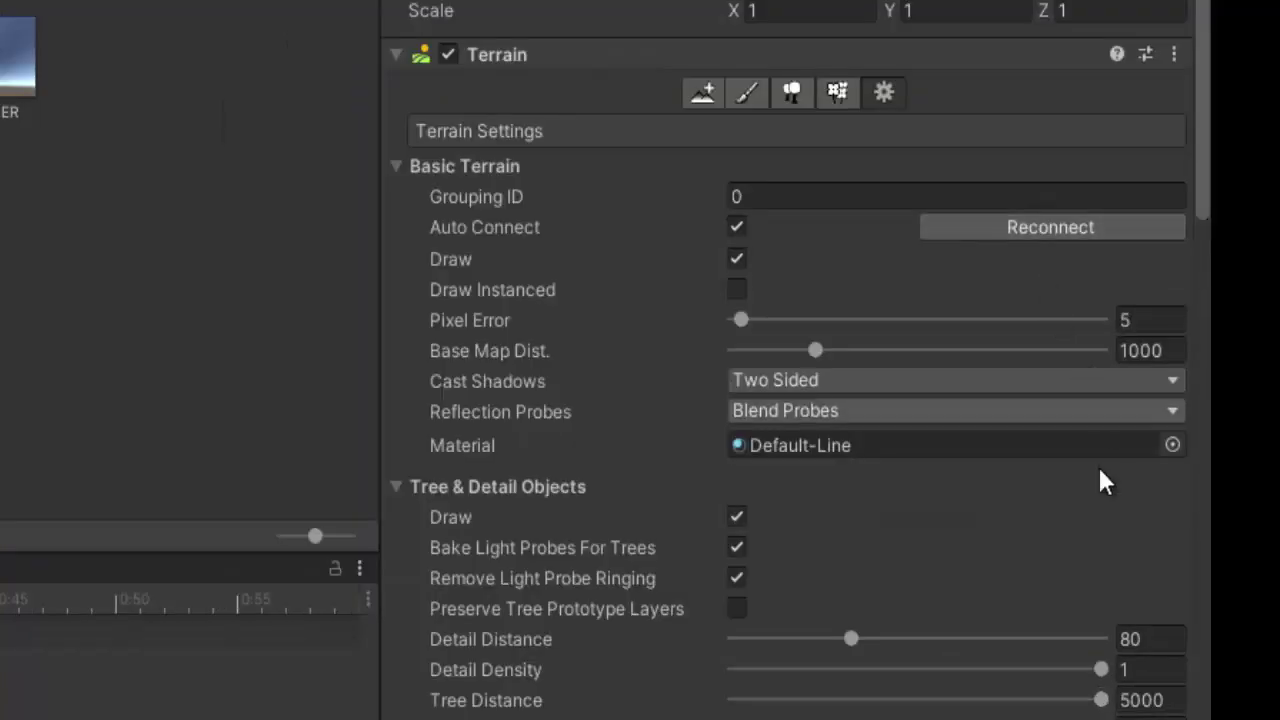
pyautogui.click(1173, 444)
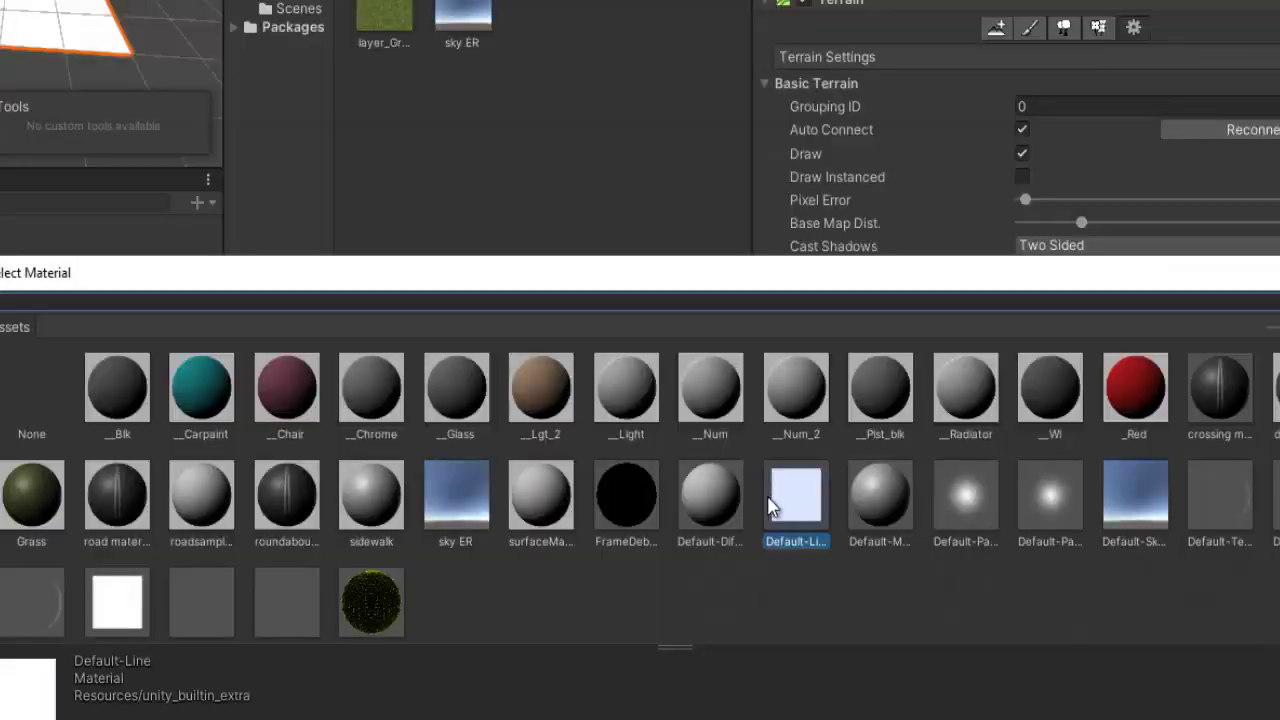
pyautogui.doubleClick(35, 505)
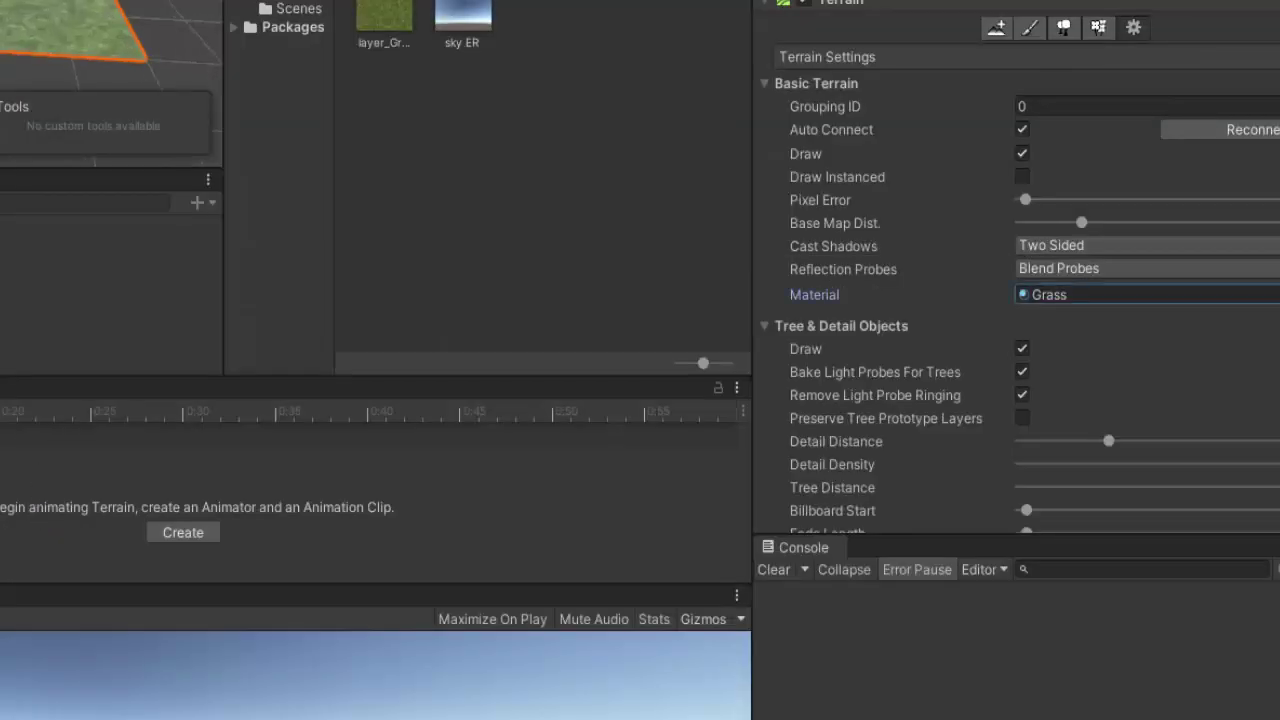
pyautogui.scroll(-5, 308, 140)
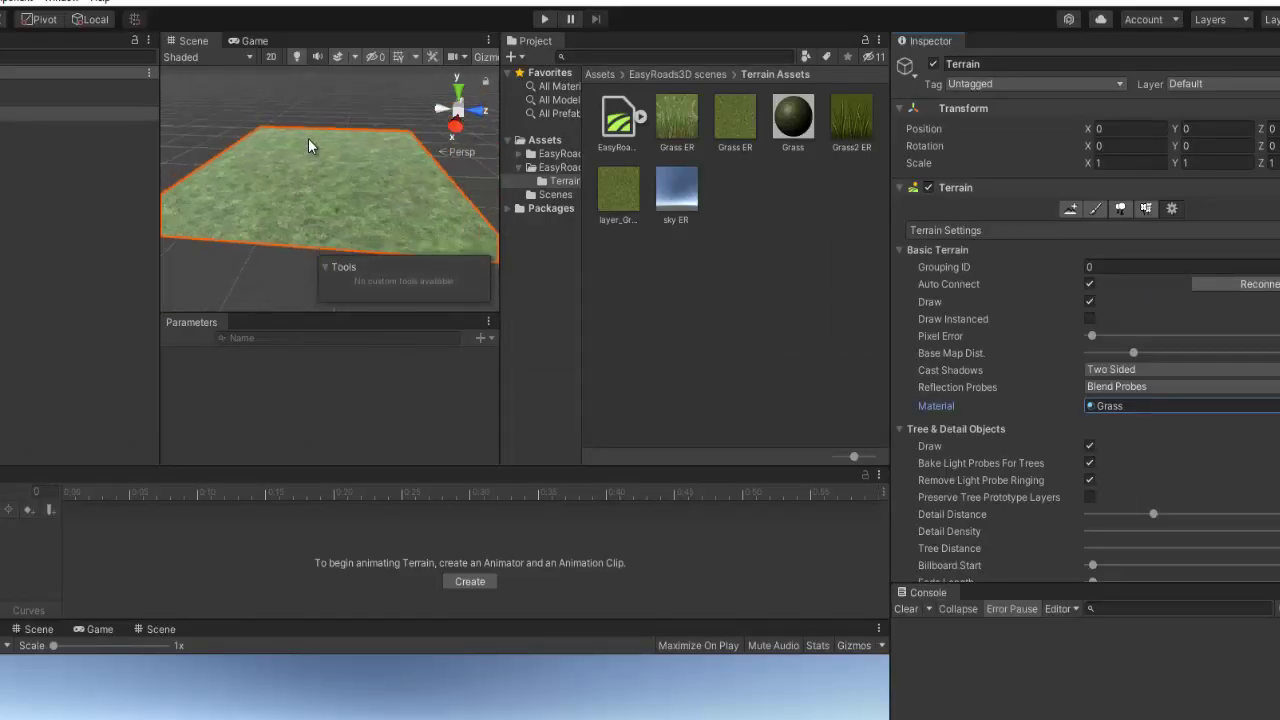
pyautogui.keyDown('alt'); pyautogui.moveTo(308, 140); pyautogui.dragTo(374, 155); pyautogui.keyUp('alt')
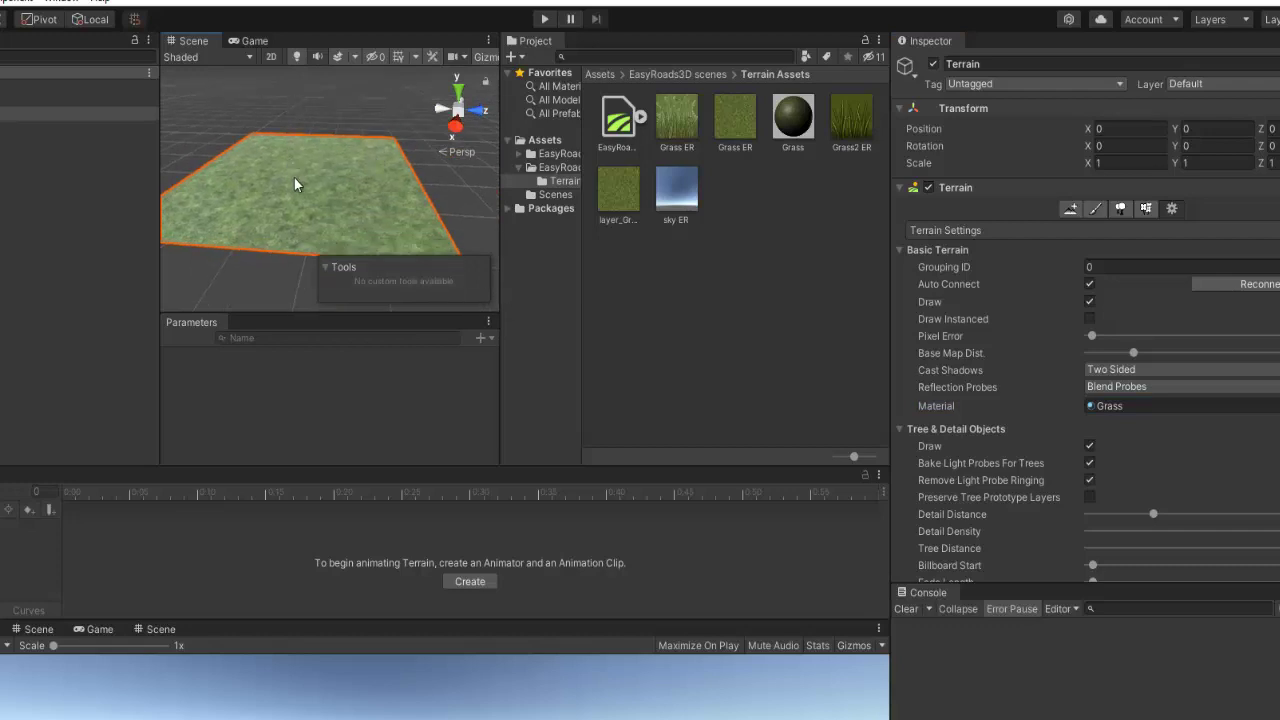
pyautogui.scroll(5, 297, 181)
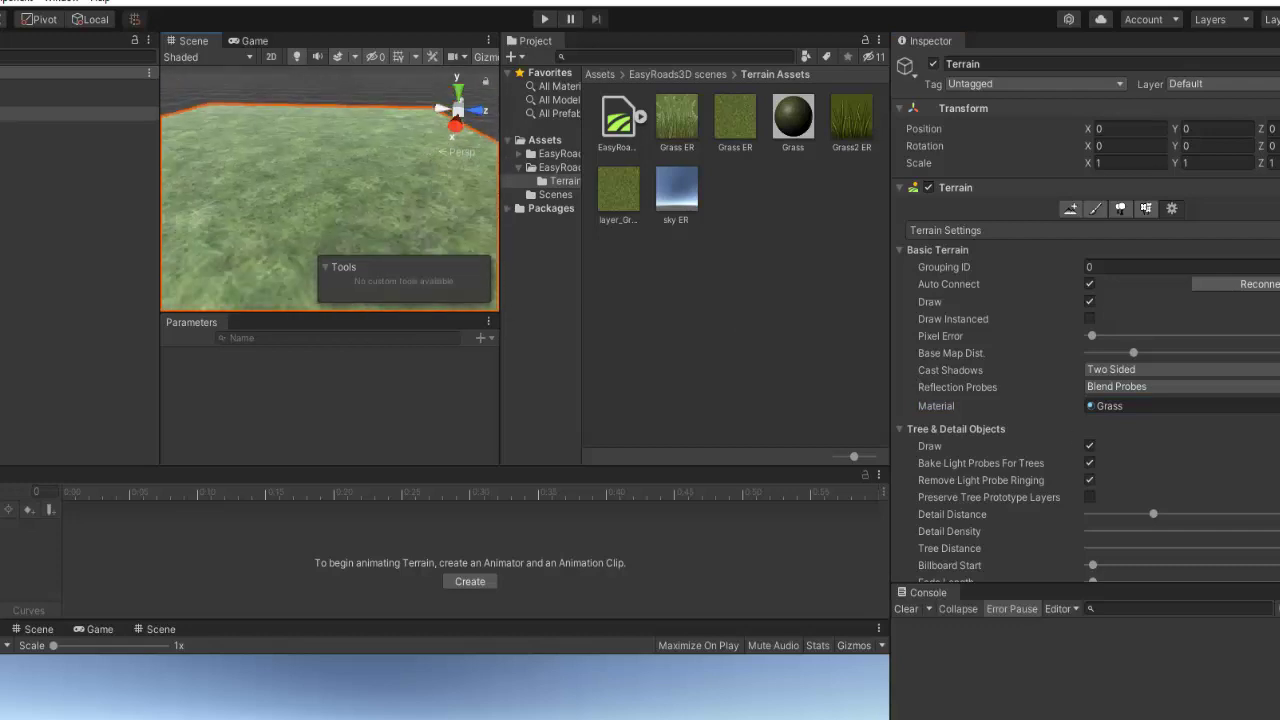
pyautogui.scroll(-10, 1085, 350)
pyautogui.scroll(-2, 378, 237)
pyautogui.scroll(-2, 378, 229)
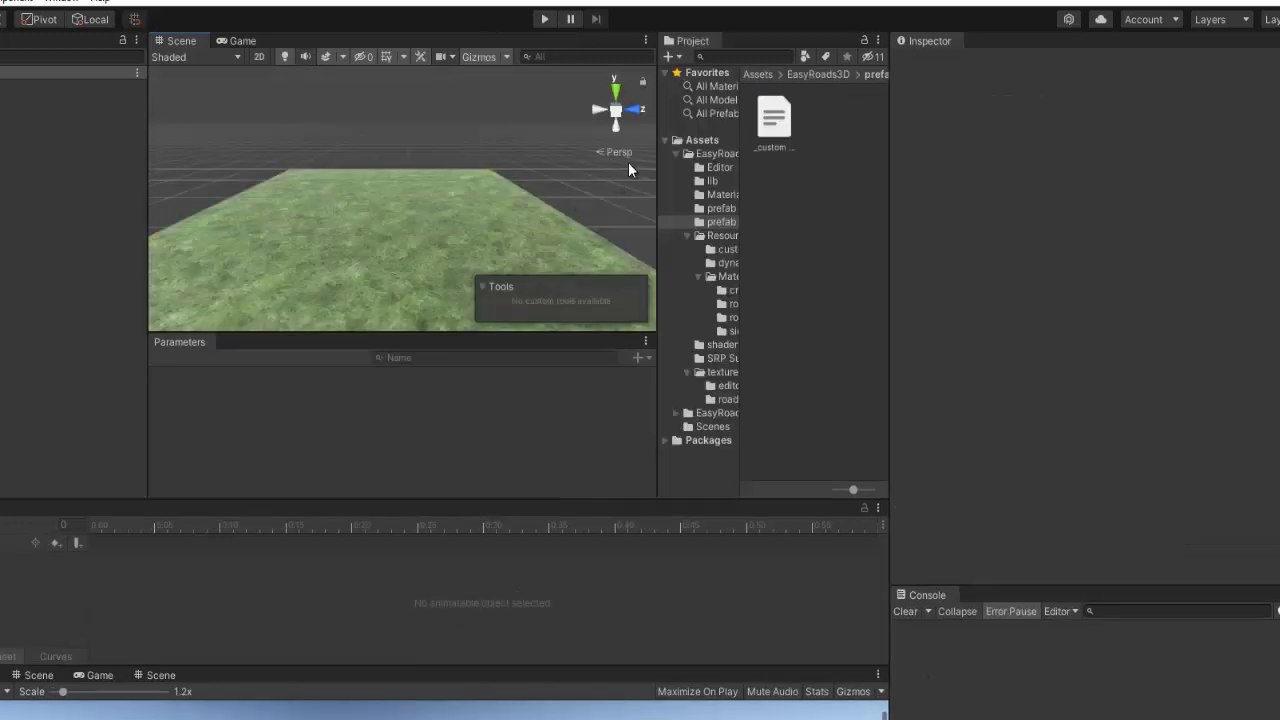
# Step: Drop the Cars model from Assets onto the terrain, then delete it from the scene
pyautogui.click(665, 141)
pyautogui.click(707, 141)
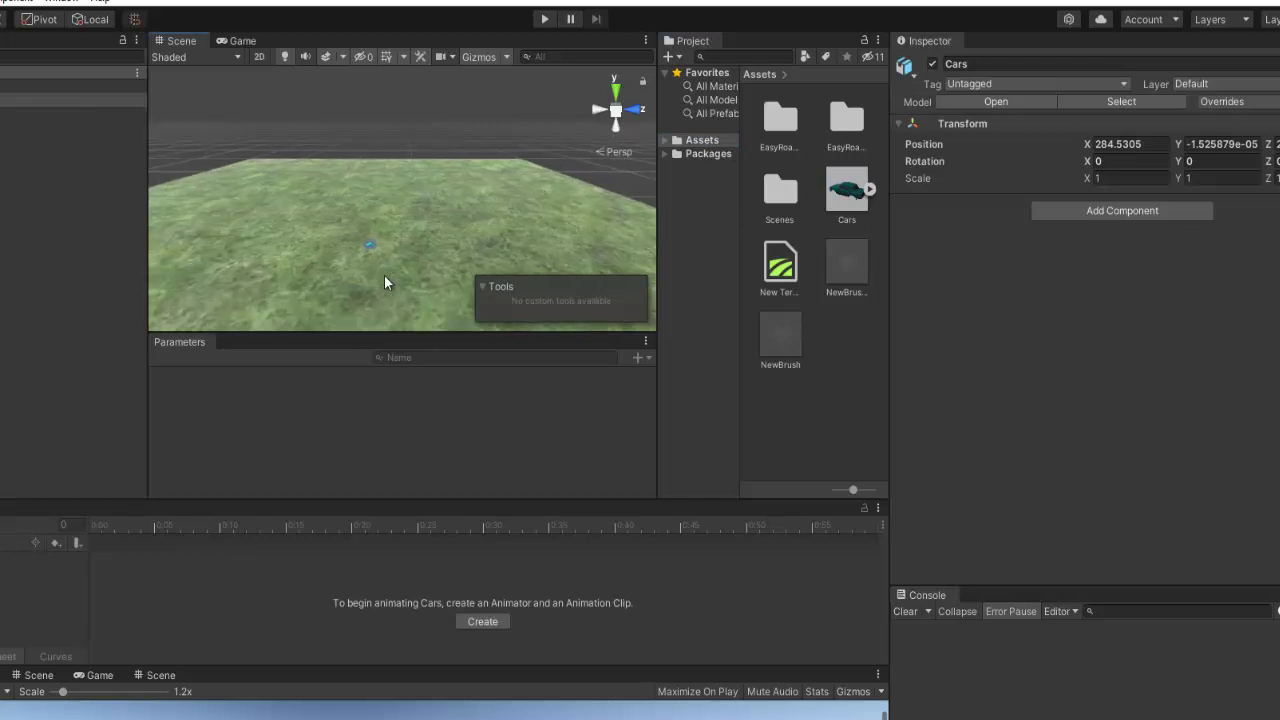
pyautogui.moveTo(400, 222)
pyautogui.mouseDown()
pyautogui.moveTo(347, 278)
pyautogui.moveTo(361, 201)
pyautogui.moveTo(362, 222)
pyautogui.mouseUp()
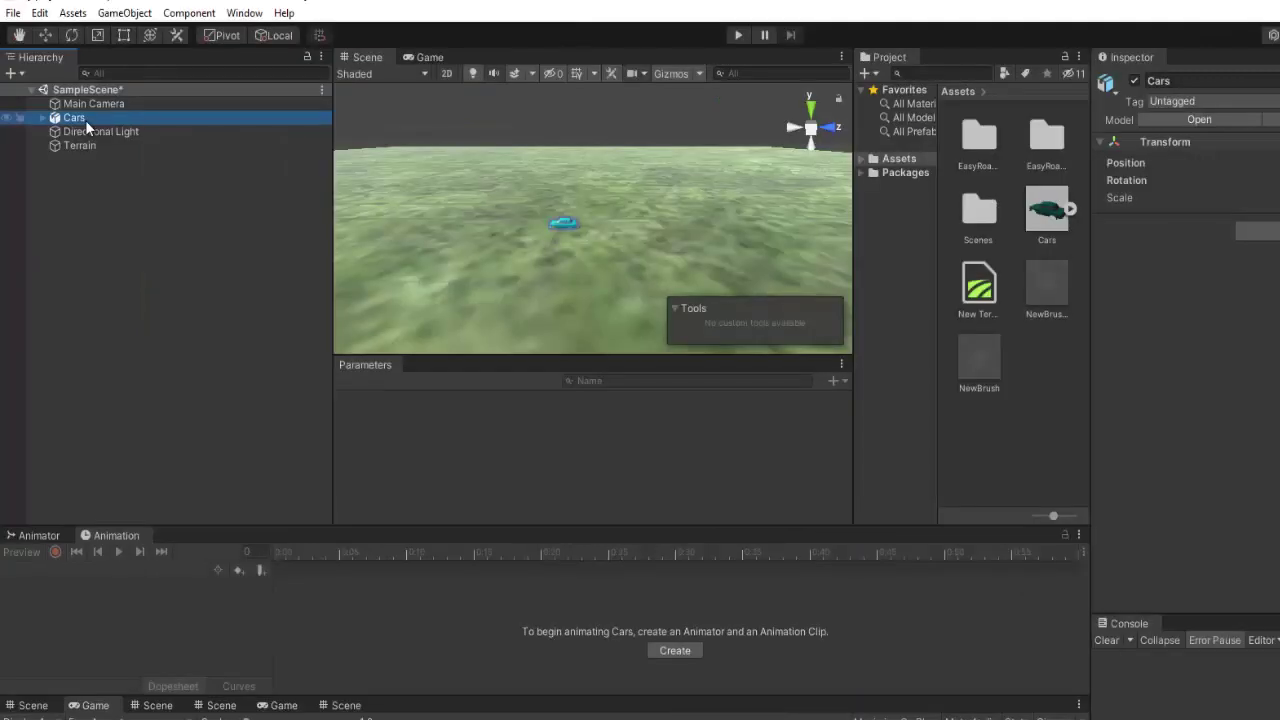
pyautogui.press('Delete')
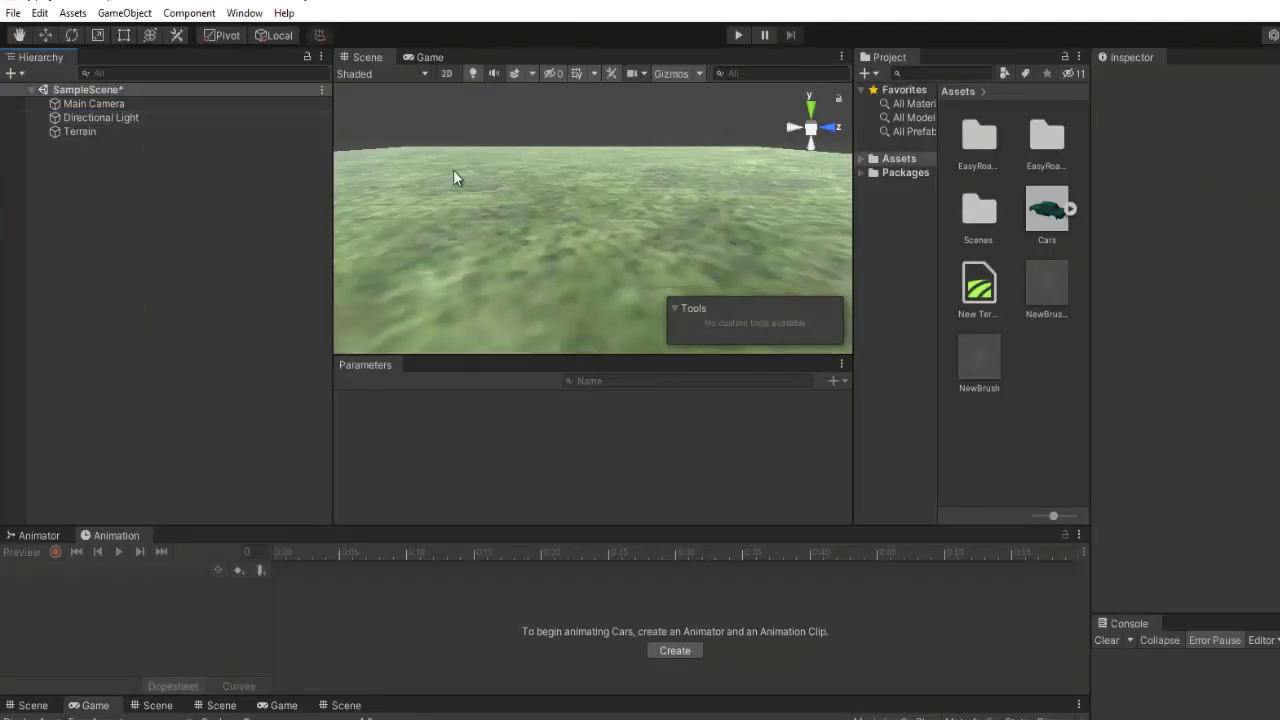
pyautogui.click(80, 19)
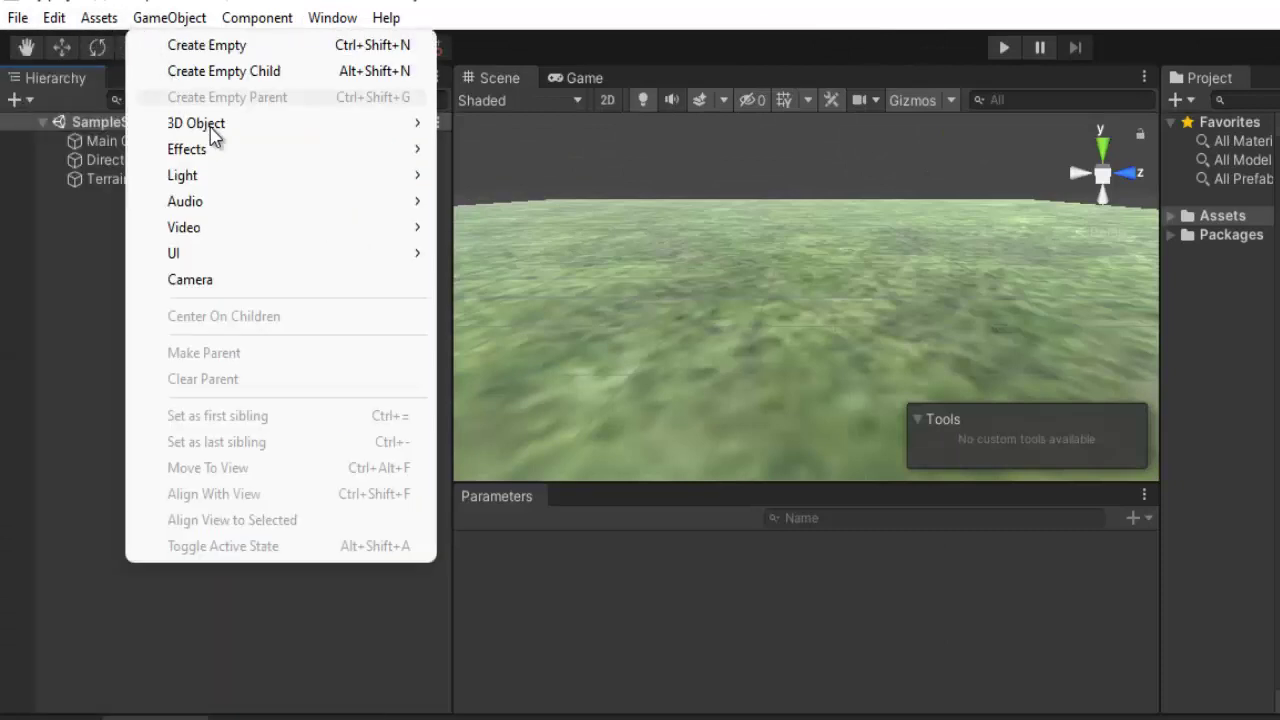
# Step: Add an EasyRoads3D New Road Network and accept importing the road type presets
pyautogui.moveTo(245, 183)
pyautogui.moveTo(256, 130)
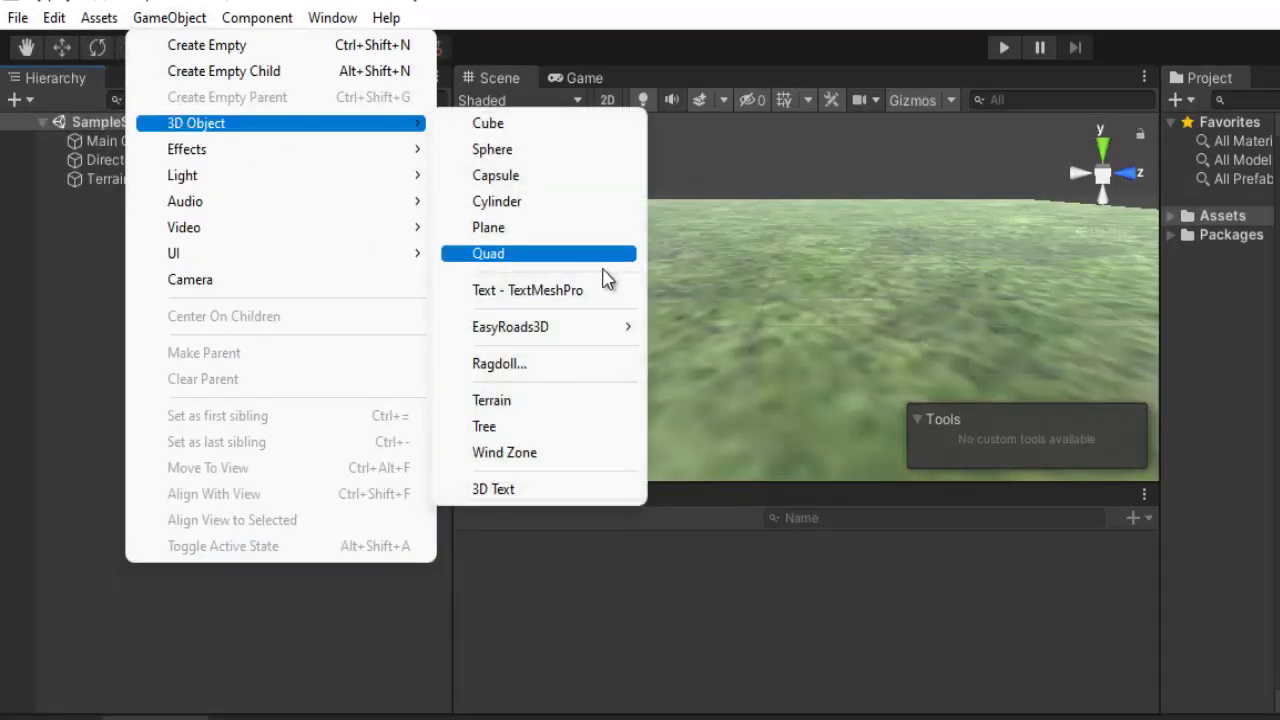
pyautogui.moveTo(612, 333)
pyautogui.click(725, 334)
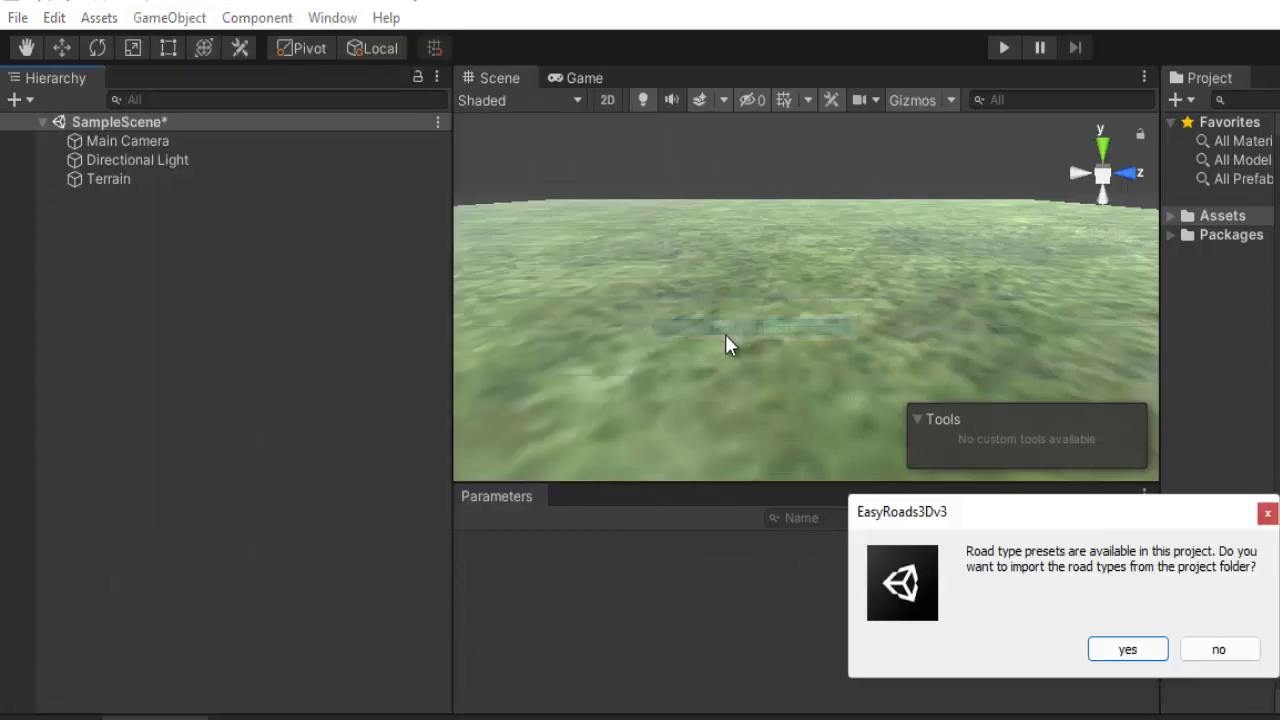
pyautogui.click(1166, 656)
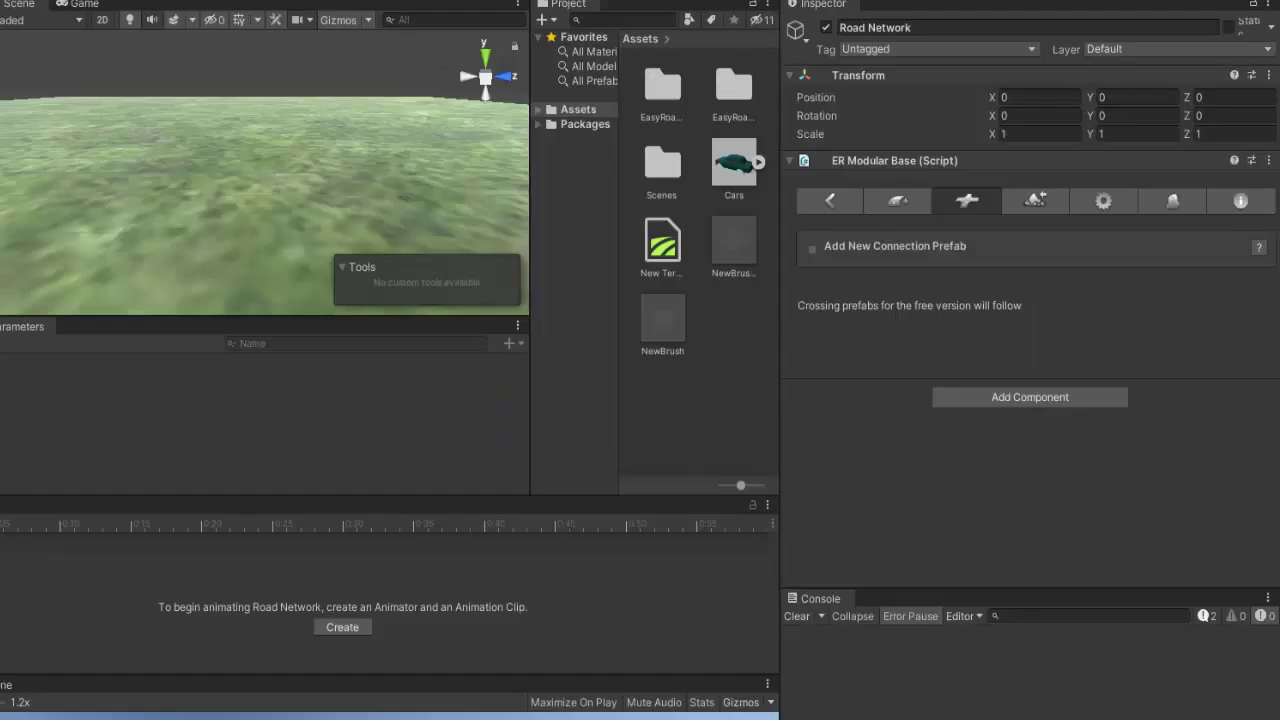
# Step: Use the Road Network's Add Road Object settings to create road_0001
pyautogui.scroll(-5, 182, 175)
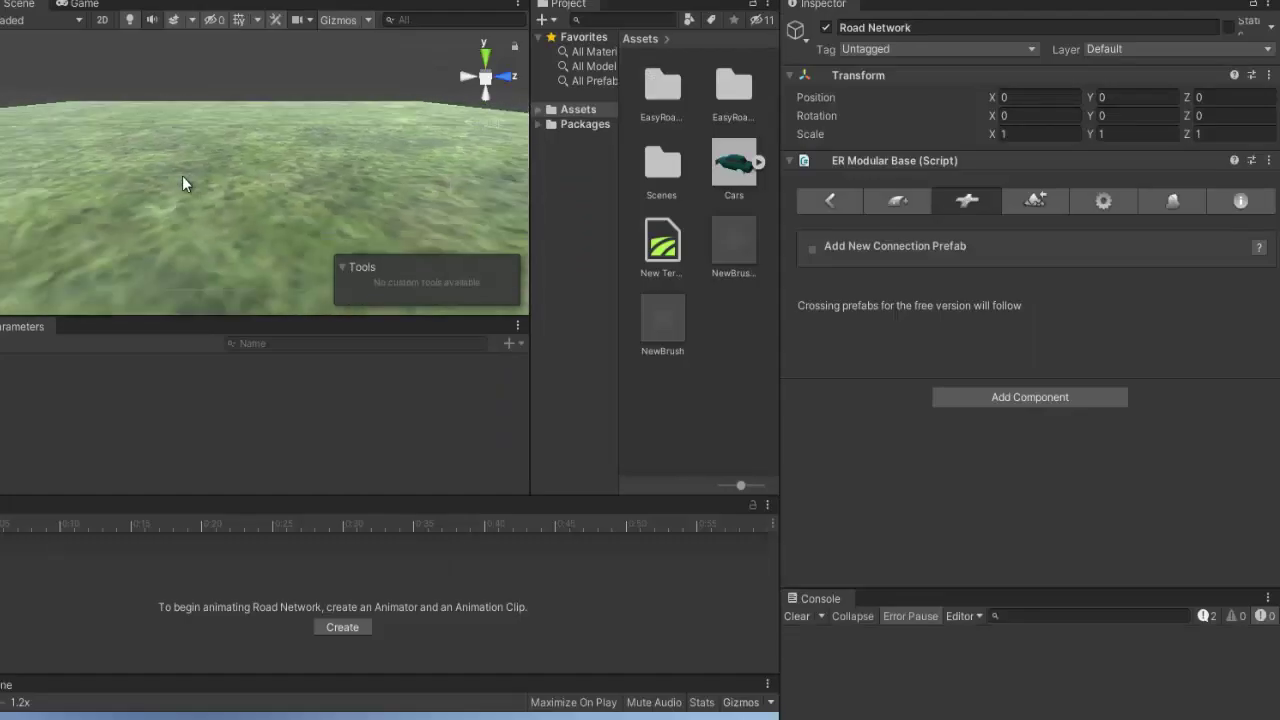
pyautogui.click(903, 207)
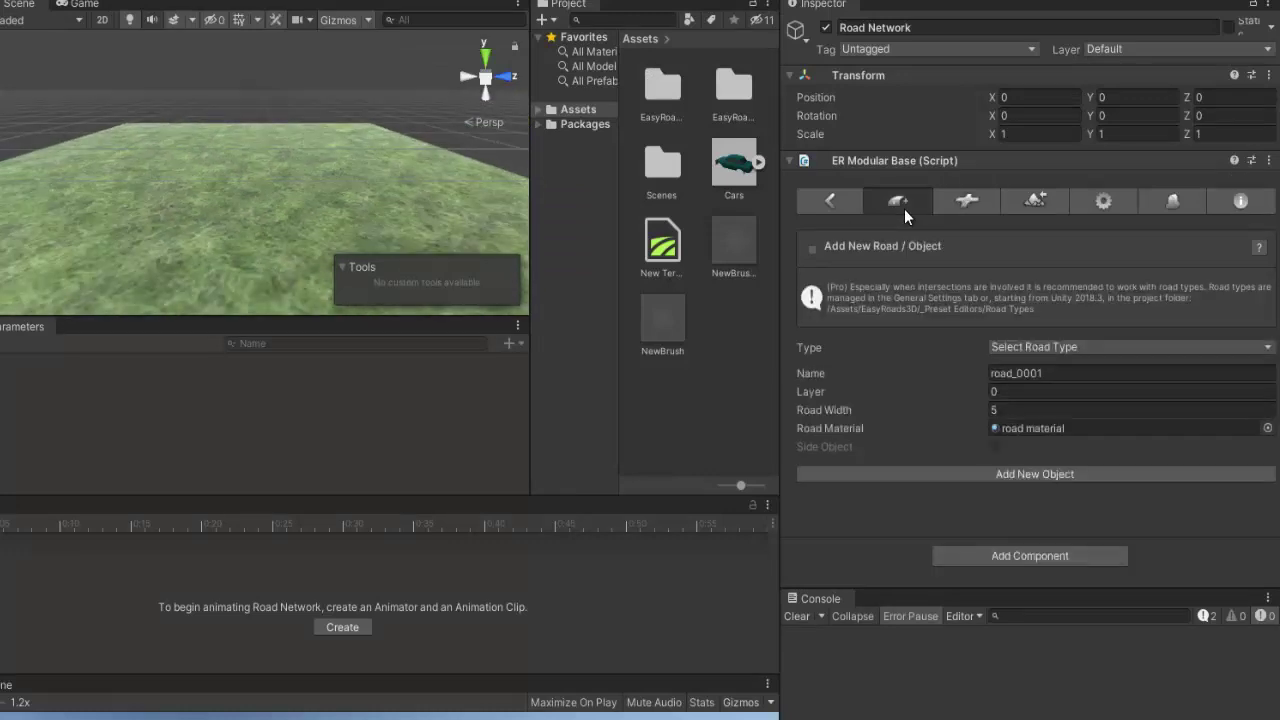
pyautogui.click(1049, 473)
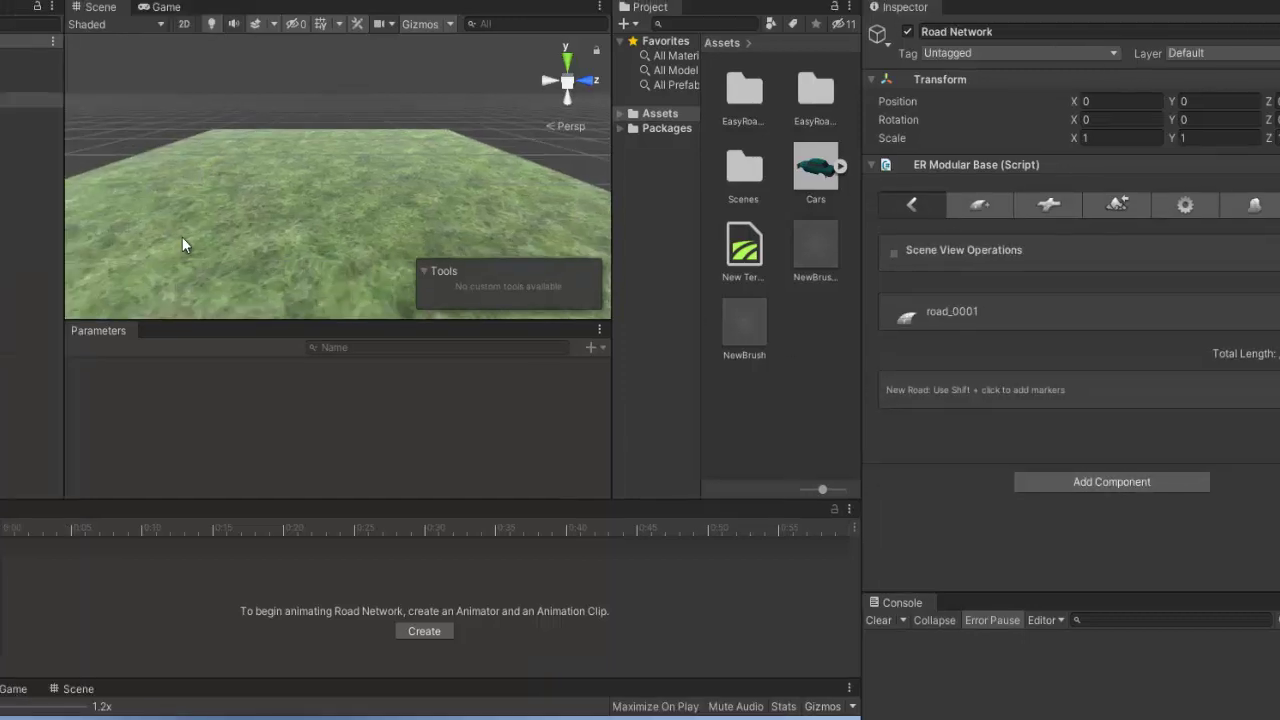
# Step: Place a series of road markers across the terrain to lay out road_0001
pyautogui.scroll(5, 231, 177)
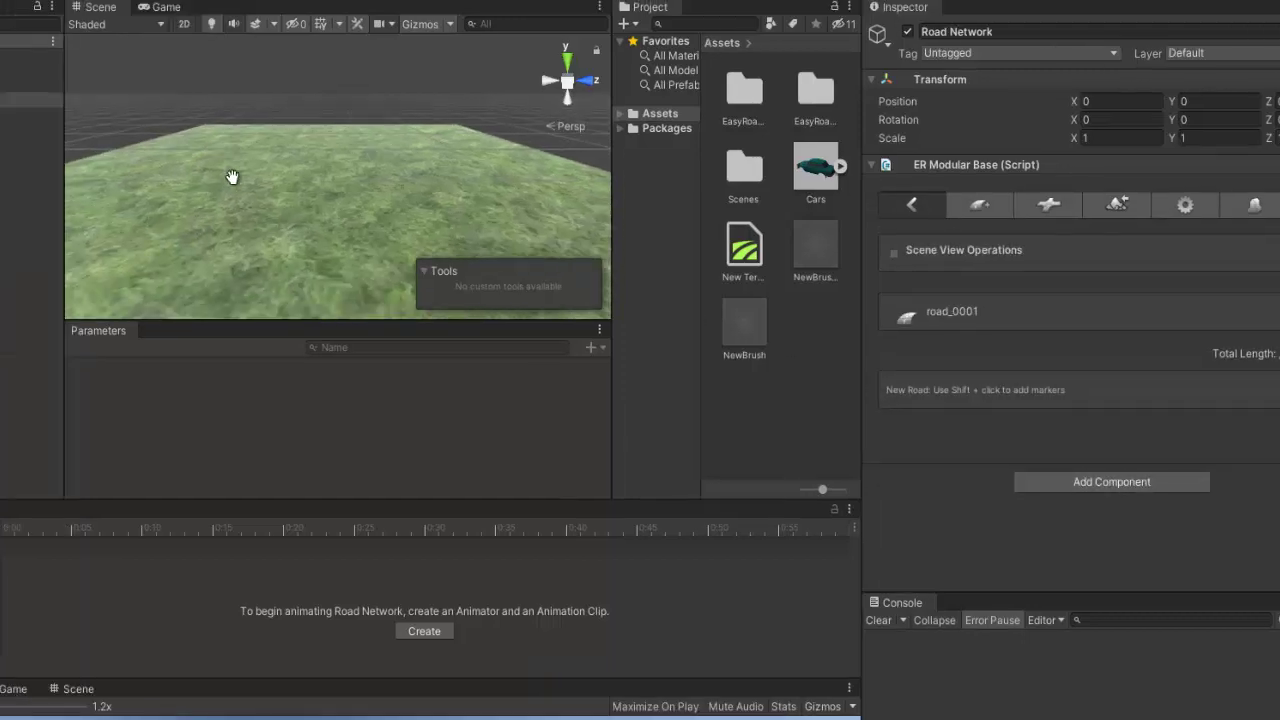
pyautogui.keyDown('shift'); pyautogui.click(139, 204); pyautogui.keyUp('shift')
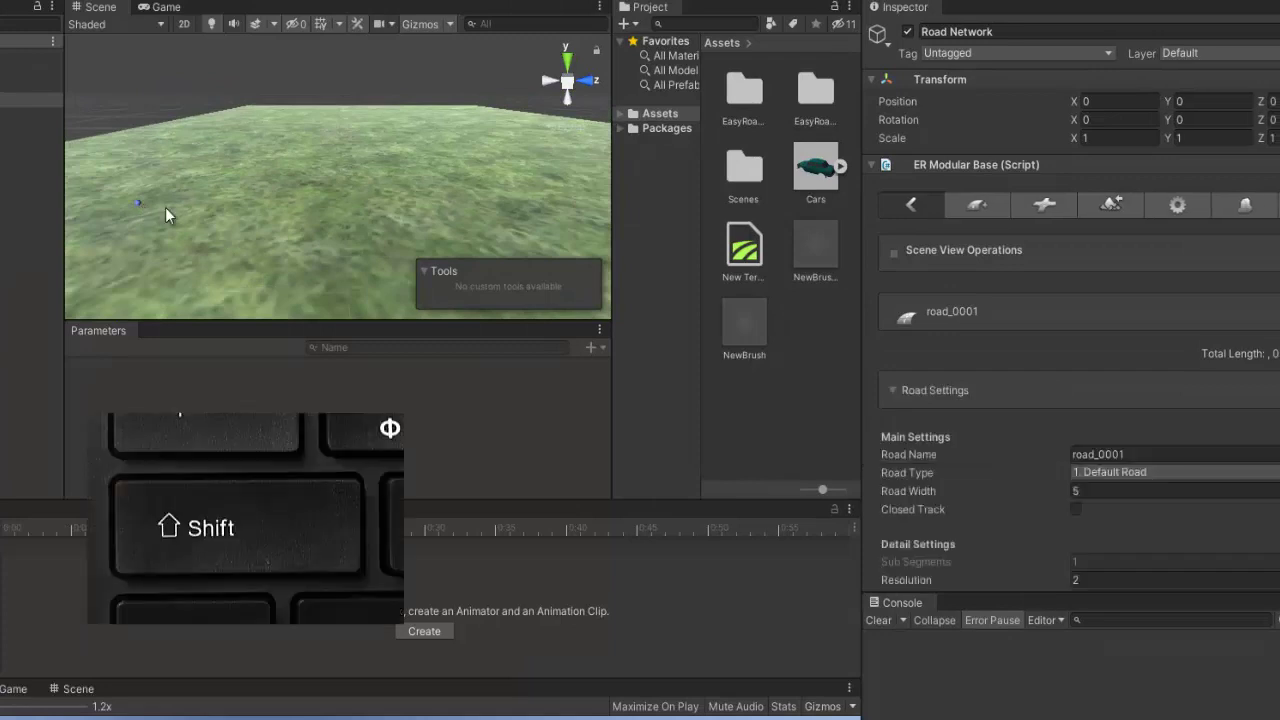
pyautogui.keyDown('shift'); pyautogui.click(263, 220); pyautogui.keyUp('shift')
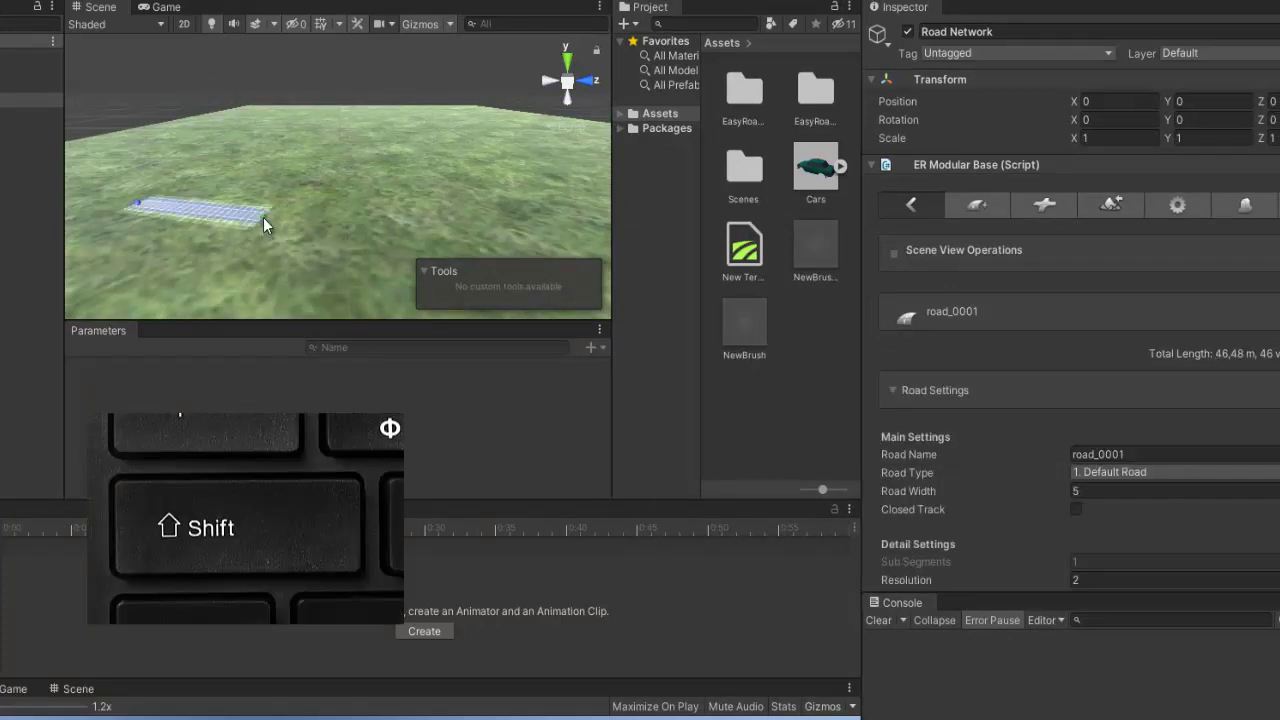
pyautogui.keyDown('shift'); pyautogui.click(327, 235); pyautogui.keyUp('shift')
pyautogui.moveTo(344, 228); pyautogui.dragTo(297, 249, button='middle')
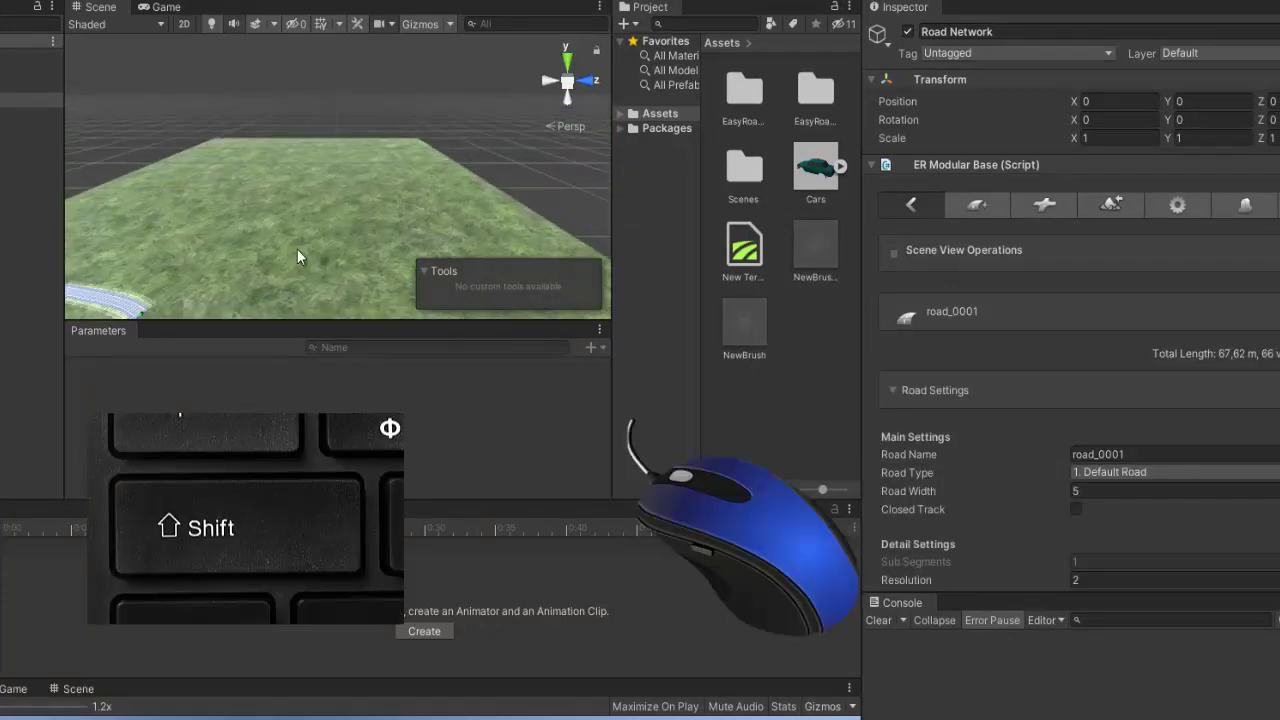
pyautogui.keyDown('shift'); pyautogui.click(215, 311); pyautogui.keyUp('shift')
pyautogui.moveTo(215, 311); pyautogui.dragTo(266, 279, button='middle')
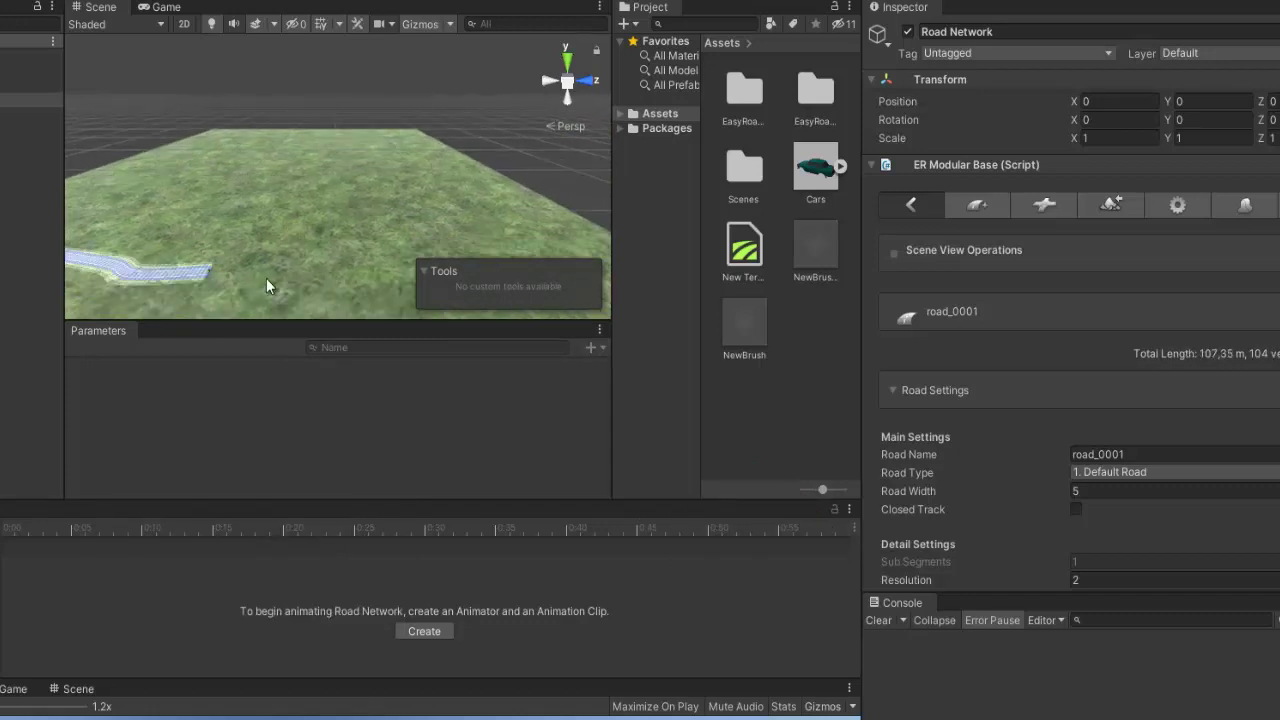
pyautogui.keyDown('shift'); pyautogui.click(302, 287); pyautogui.keyUp('shift')
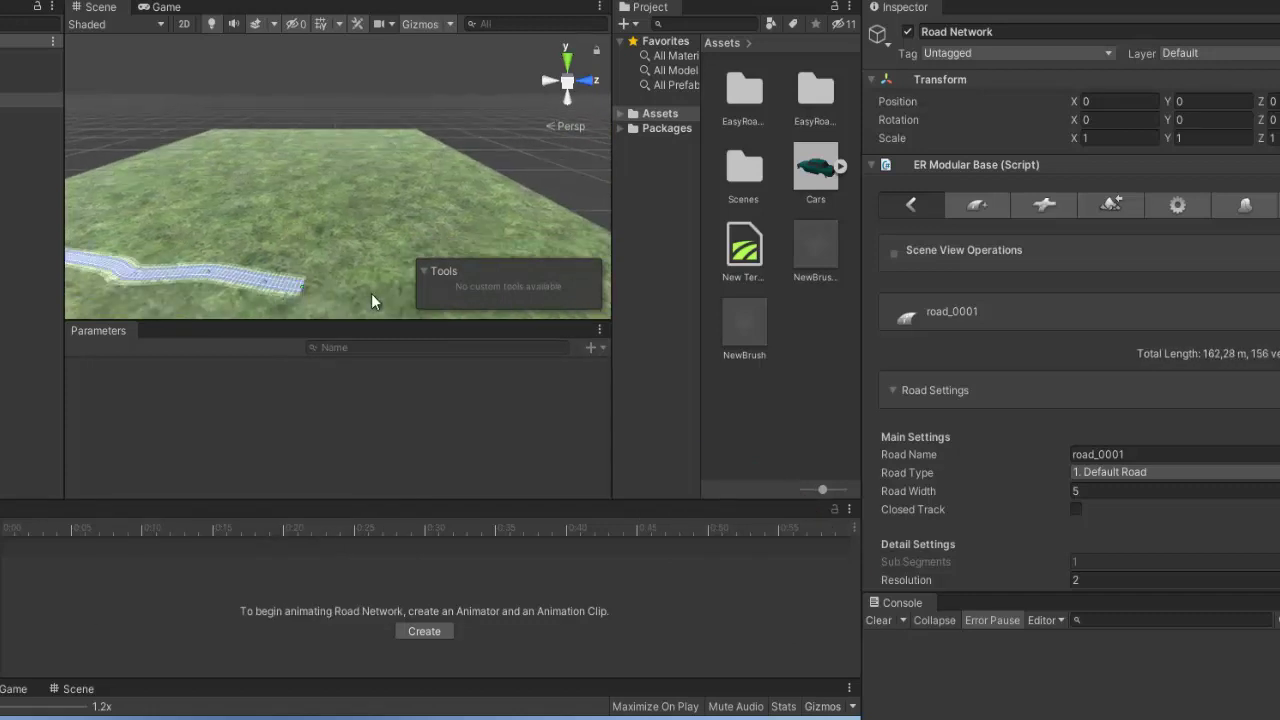
# Step: Undo the last three road markers with Ctrl+Z
pyautogui.hotkey('ctrl', 'z')
pyautogui.hotkey('ctrl', 'z')
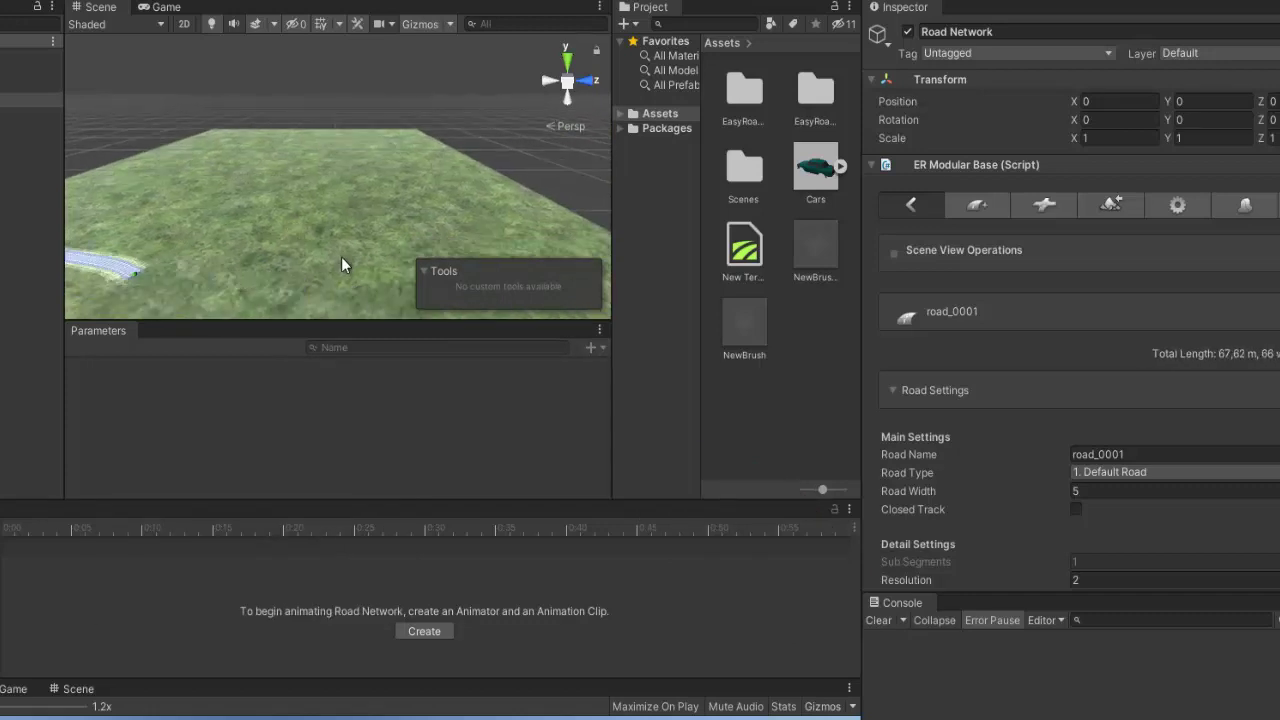
pyautogui.hotkey('ctrl', 'z')
pyautogui.scroll(-1, 215, 236)
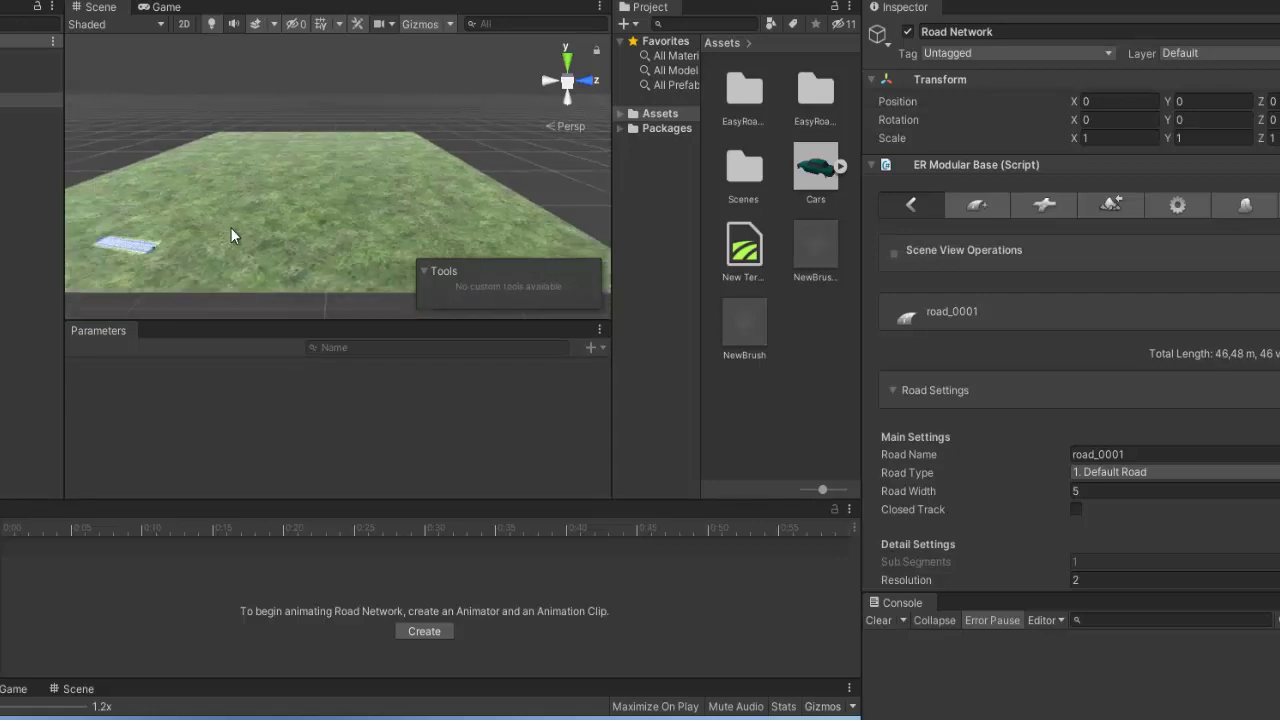
pyautogui.hotkey('ctrl', 'z')
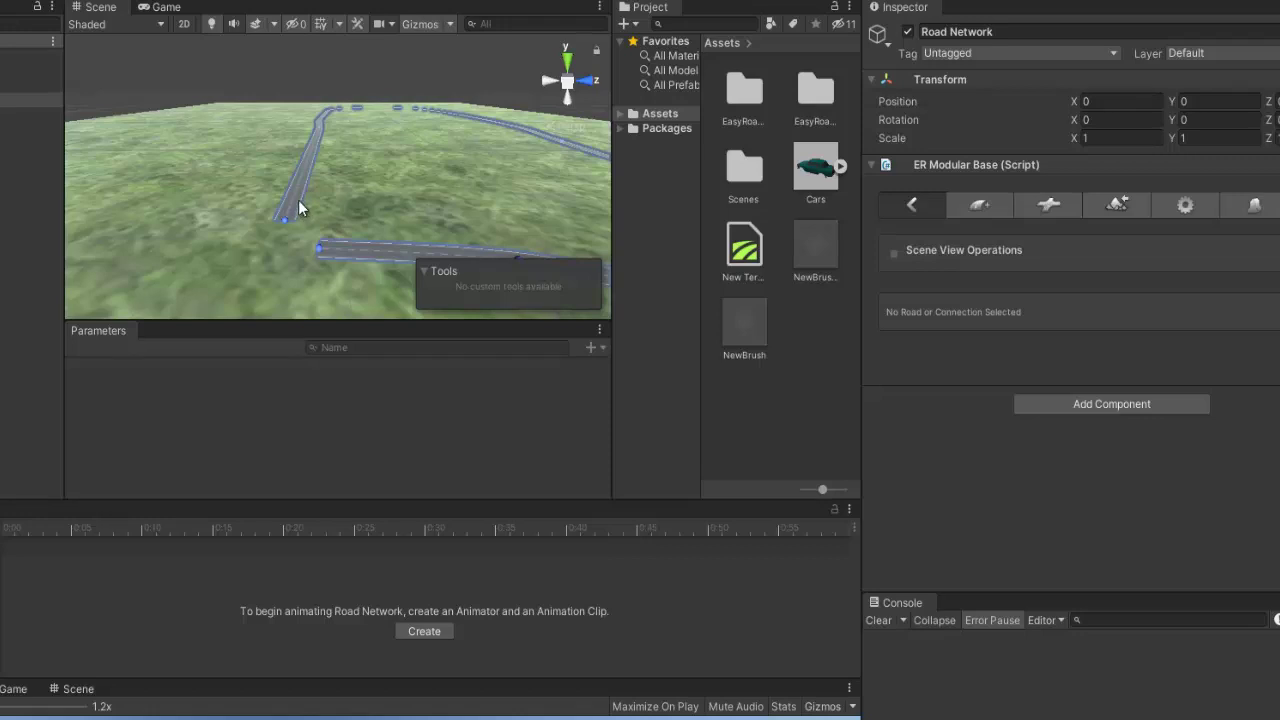
# Step: Select road_0001 and enable Closed Track in its Road Settings
pyautogui.click(299, 208)
pyautogui.scroll(-3, 1097, 328)
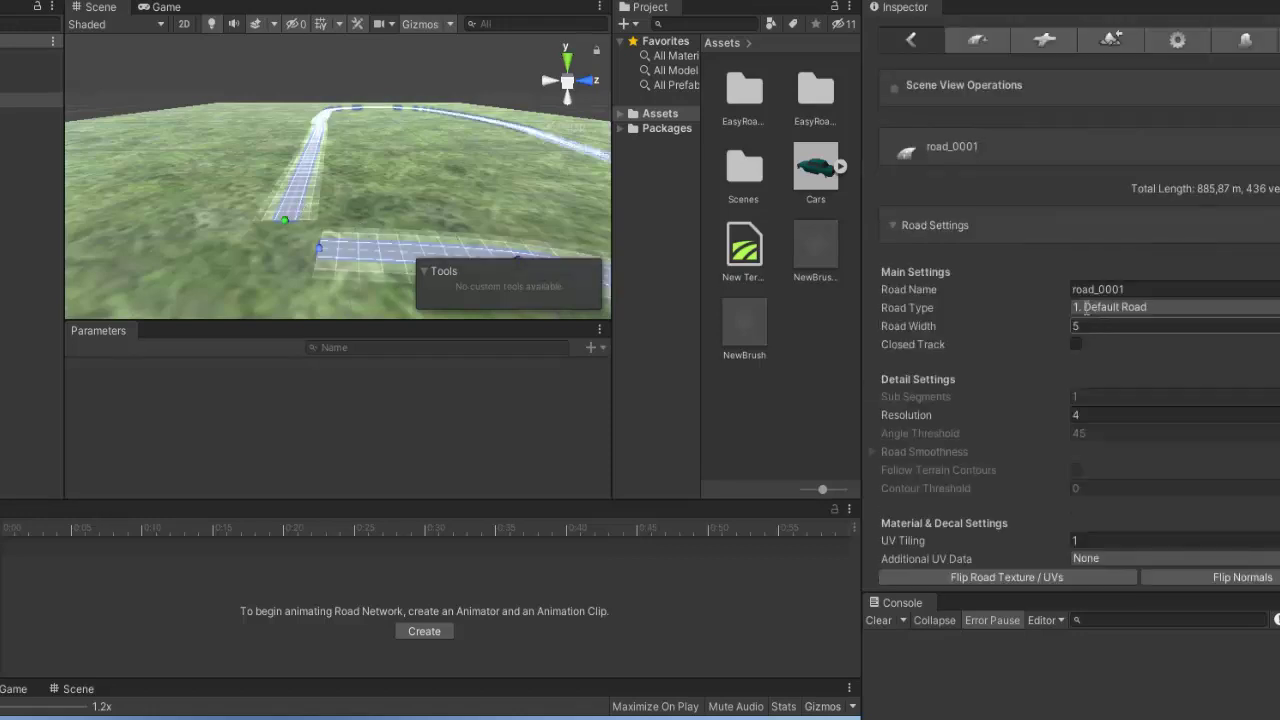
pyautogui.scroll(-3, 1094, 318)
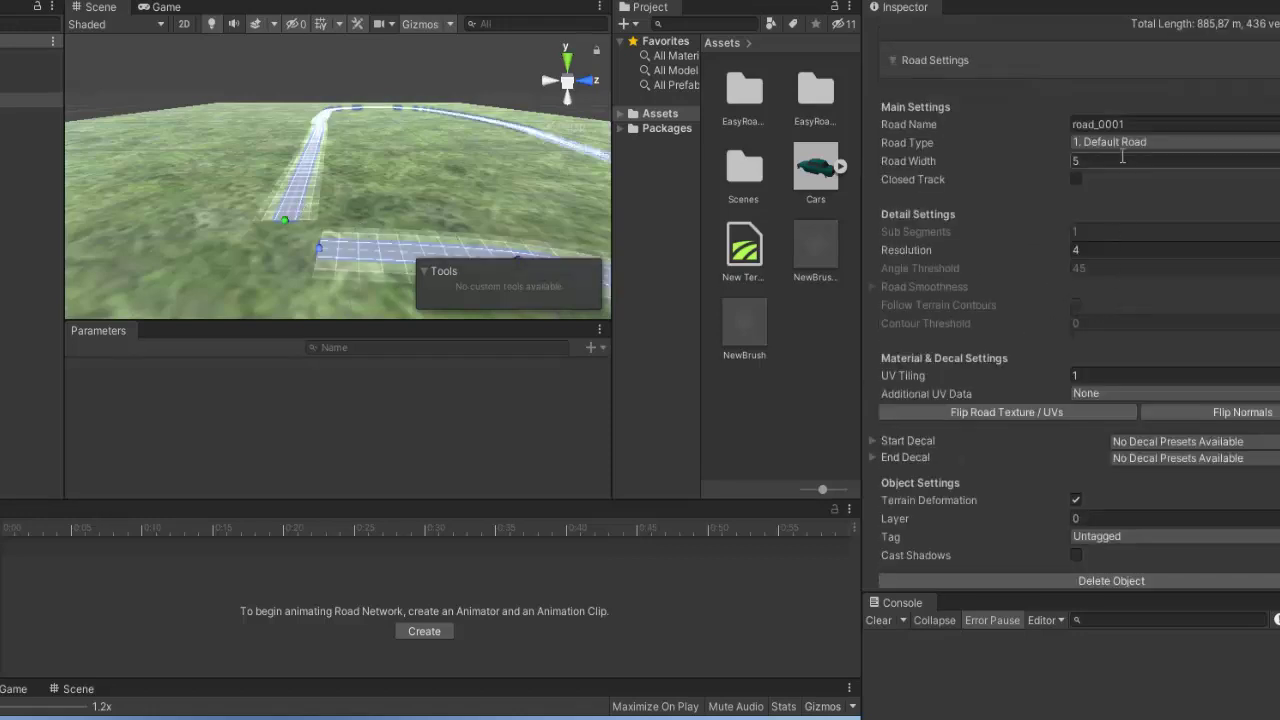
pyautogui.scroll(3, 1029, 194)
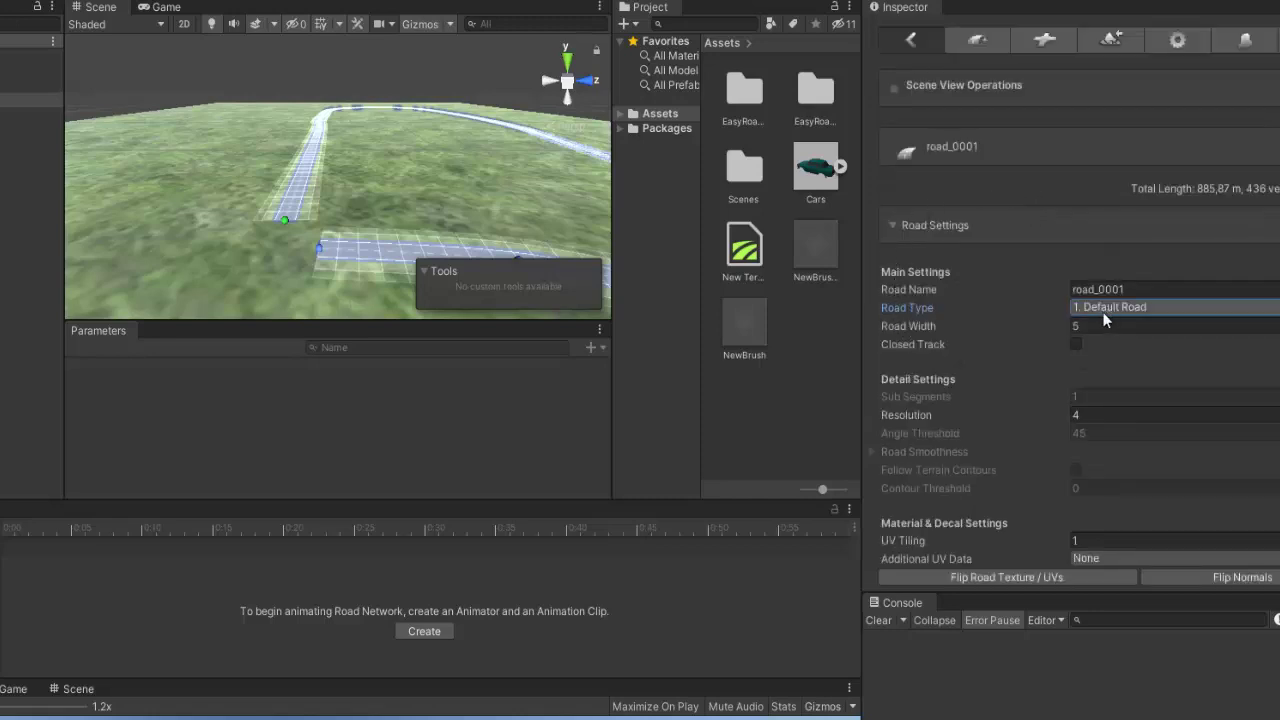
pyautogui.click(1076, 343)
# Step: Inspect the 899,91 m closed road loop from a wider view of the terrain
pyautogui.click(474, 209)
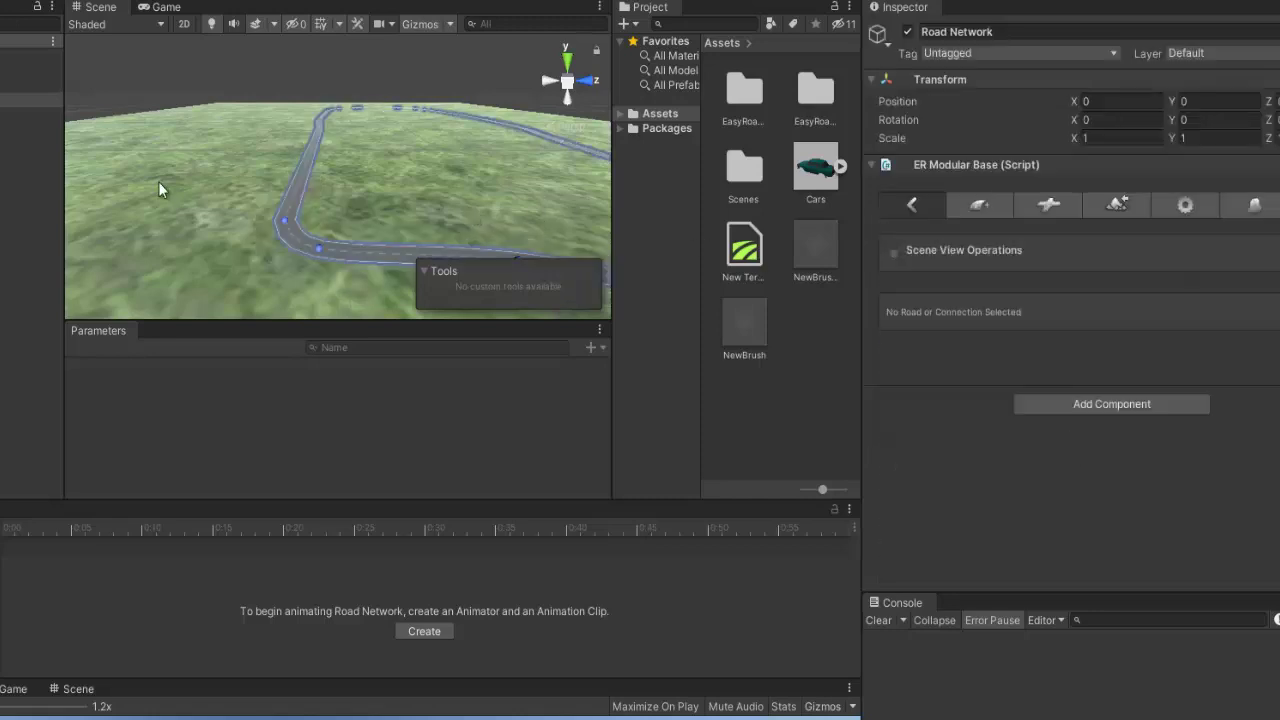
pyautogui.moveTo(158, 181); pyautogui.dragTo(258, 235, button='right')
pyautogui.scroll(-3, 259, 233)
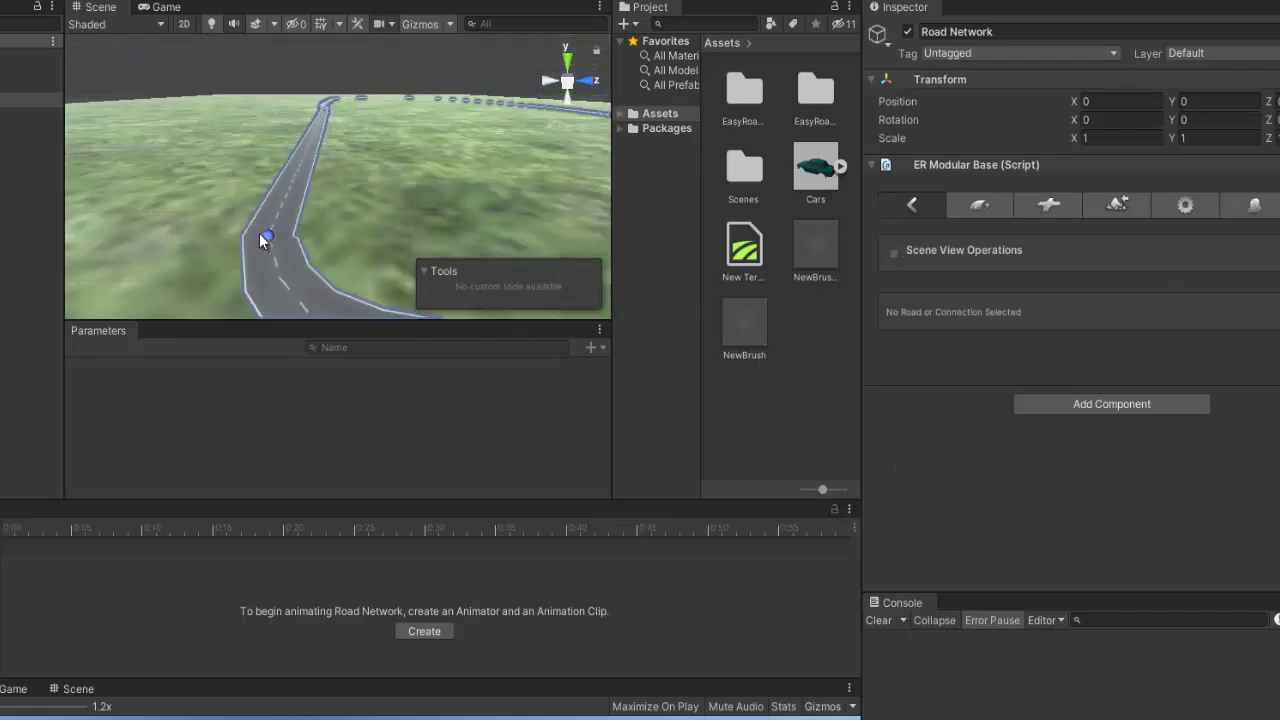
pyautogui.click(268, 224)
pyautogui.scroll(-5, 476, 175)
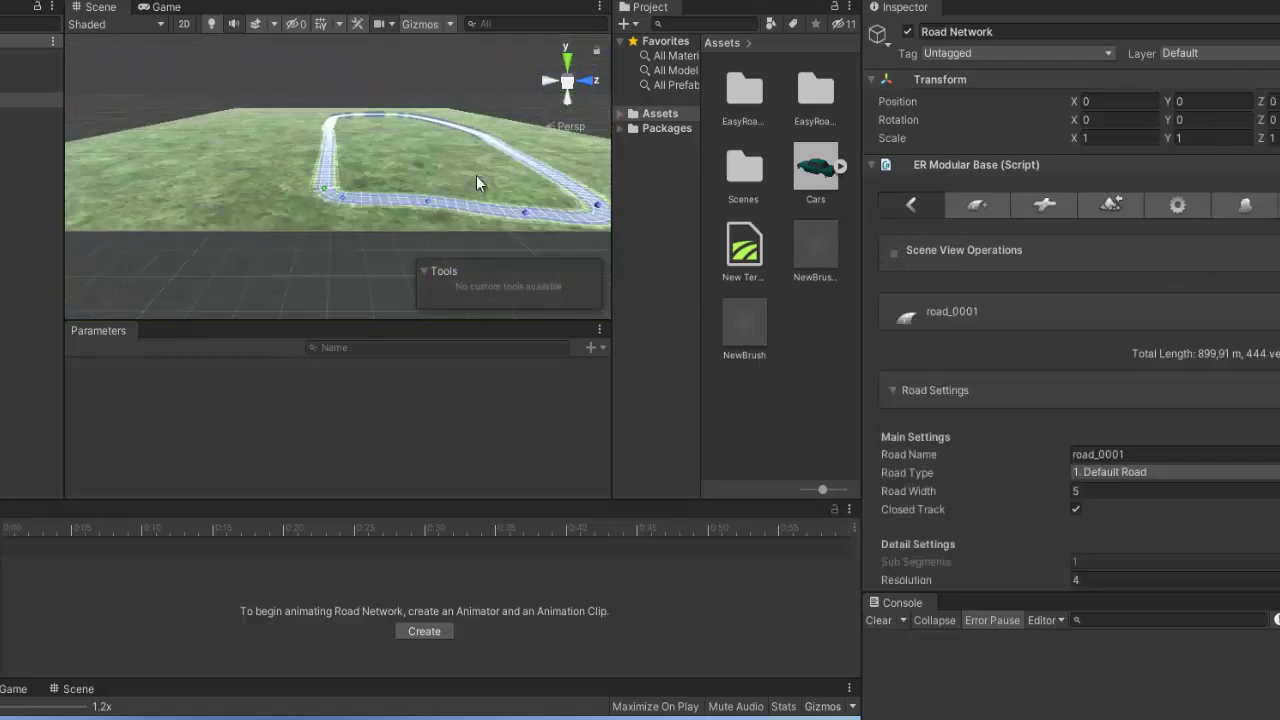
pyautogui.moveTo(476, 175); pyautogui.dragTo(445, 244, button='middle')
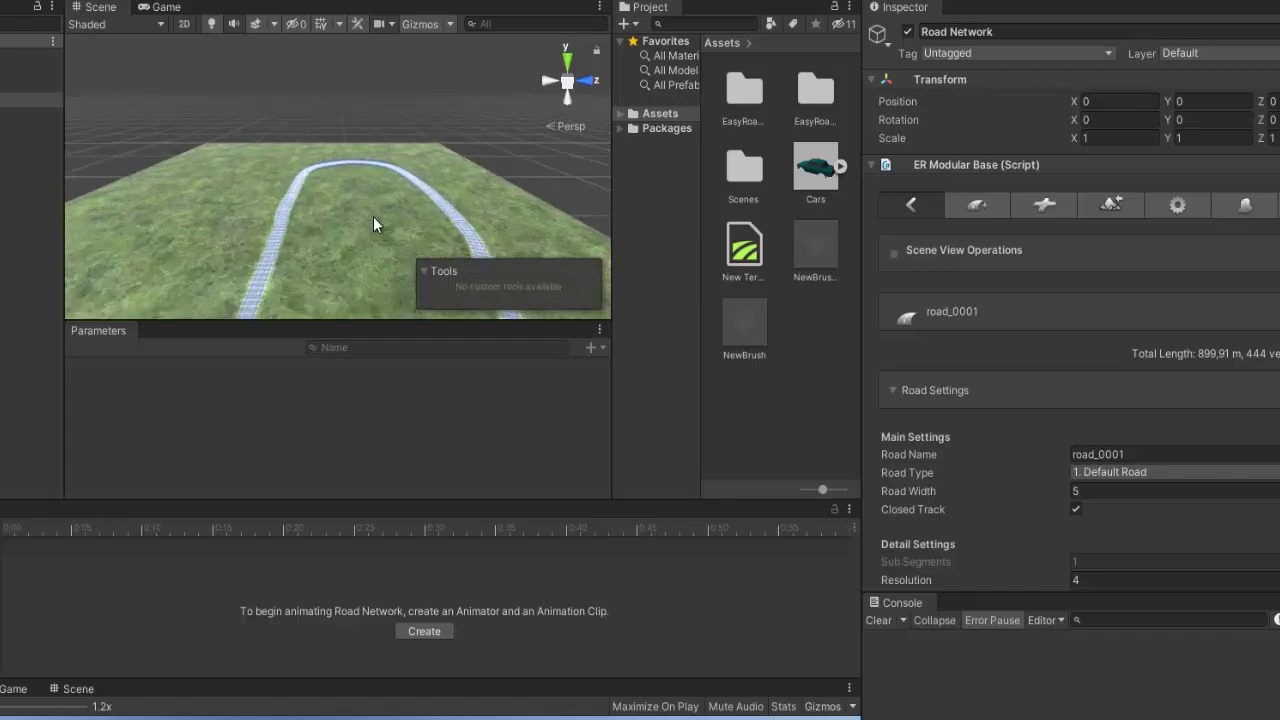